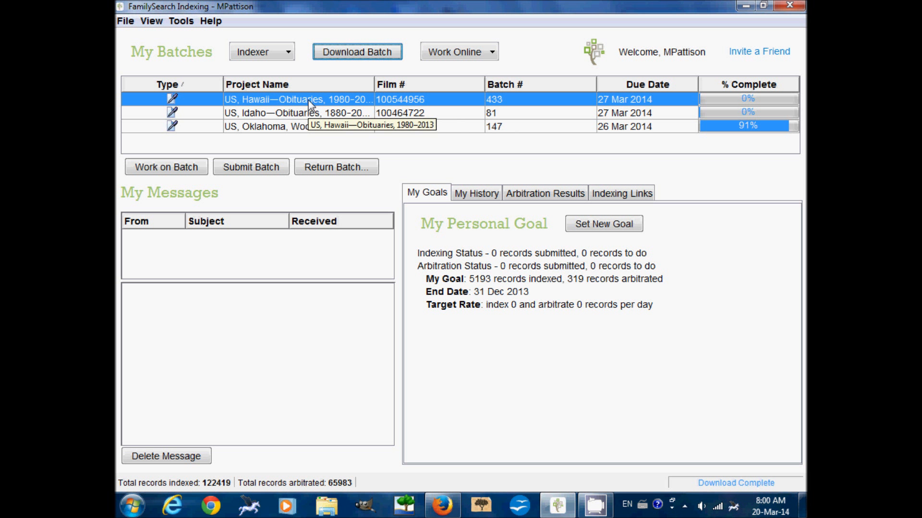
Open the US, Hawaii—Obituaries, 1980–2013 batch for indexing and look through its obituary images, returning to image 001.
click(187, 171)
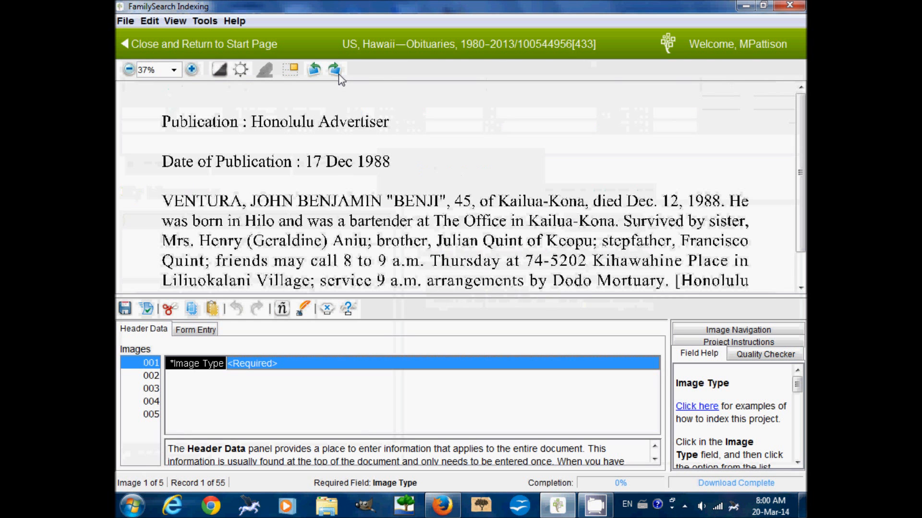
scroll(352, 246, down, 1)
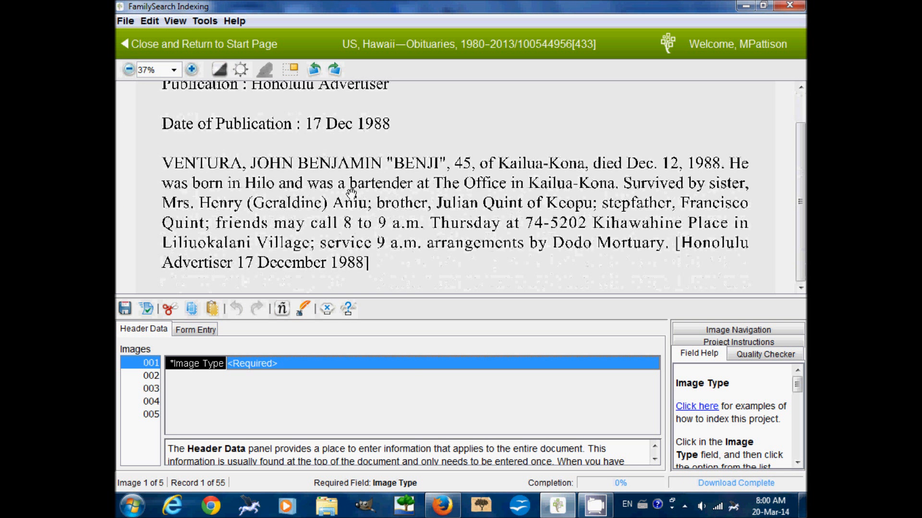
click(139, 376)
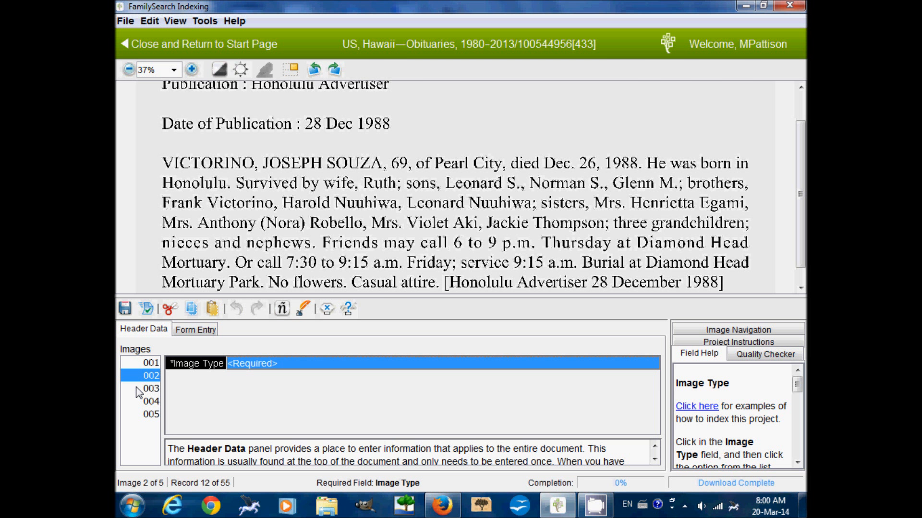
click(138, 392)
click(140, 402)
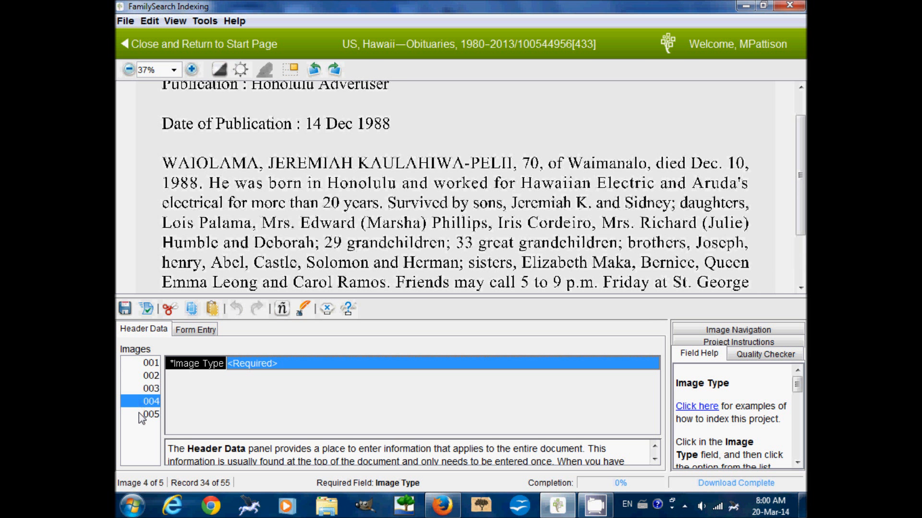
click(139, 364)
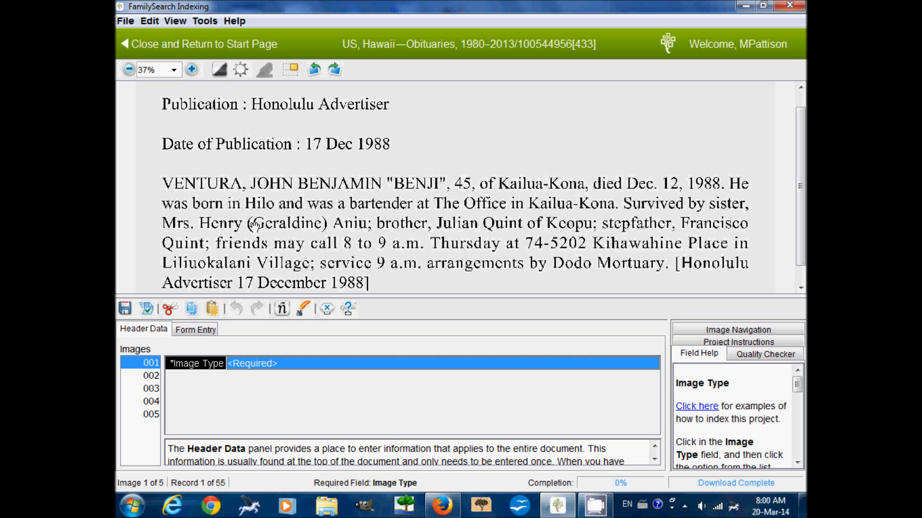
Set the image type to Normal for all five images in the header data and continue to form entry.
click(282, 365)
click(282, 380)
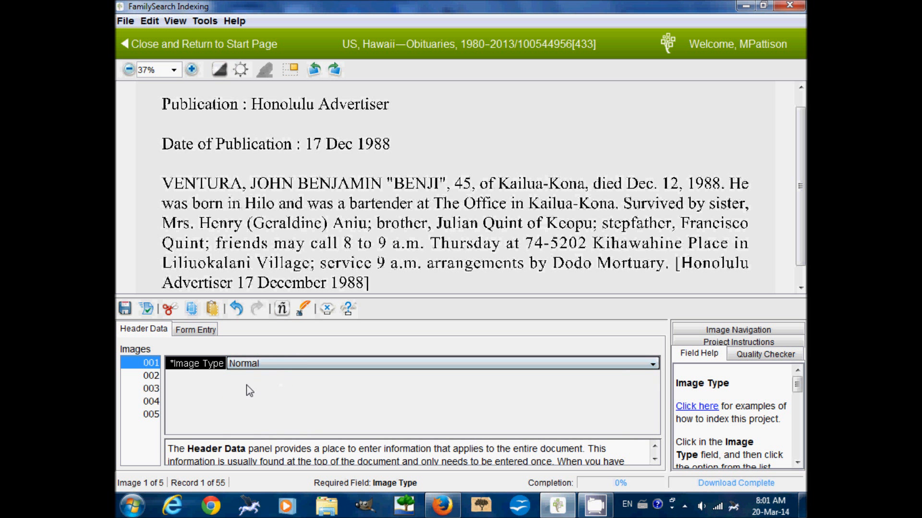
click(146, 376)
key(n)
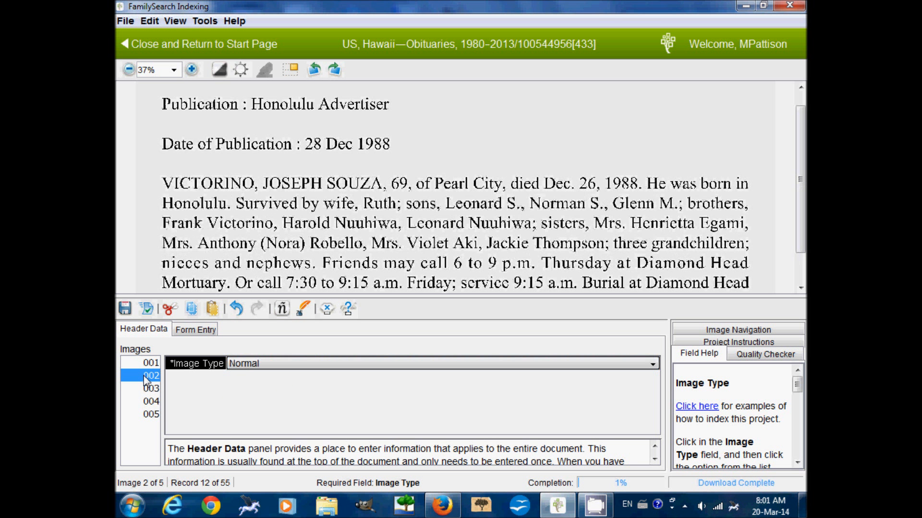
key(Tab)
key(n)
key(Tab)
key(n)
key(Tab)
key(n)
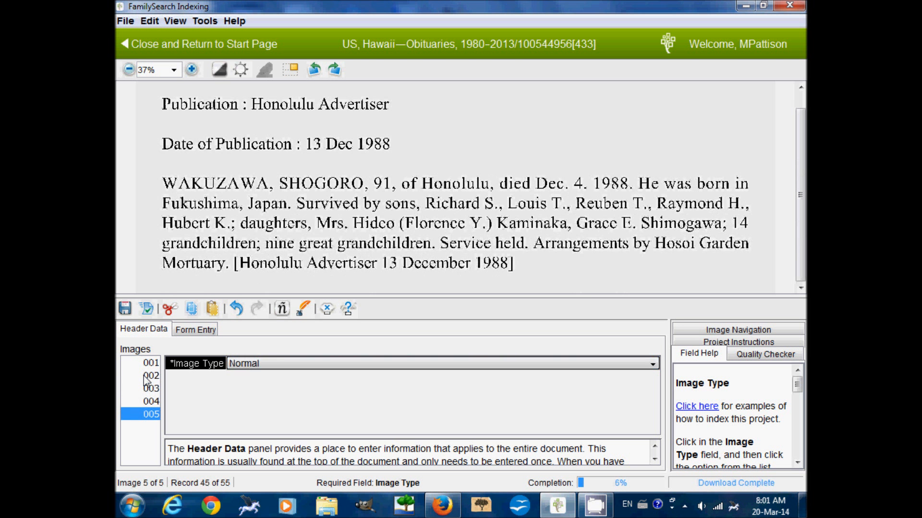
key(Tab)
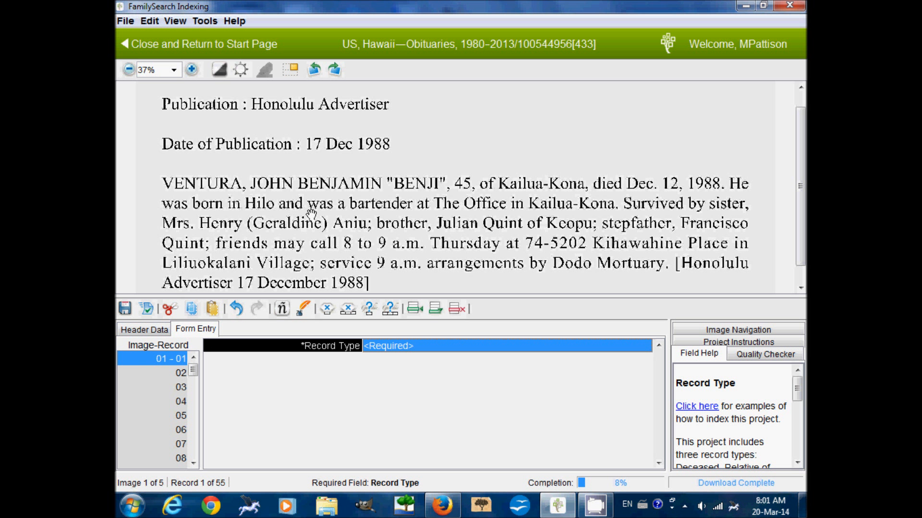
Enlarge the first obituary image to 50% and set the first record's type to Deceased.
scroll(317, 206, down, 1)
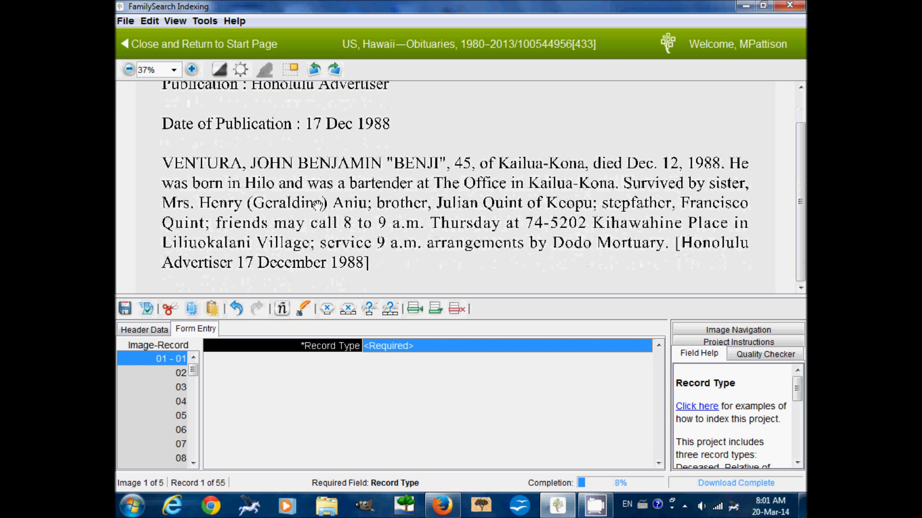
click(192, 69)
scroll(339, 198, down, 3)
scroll(339, 198, down, 2)
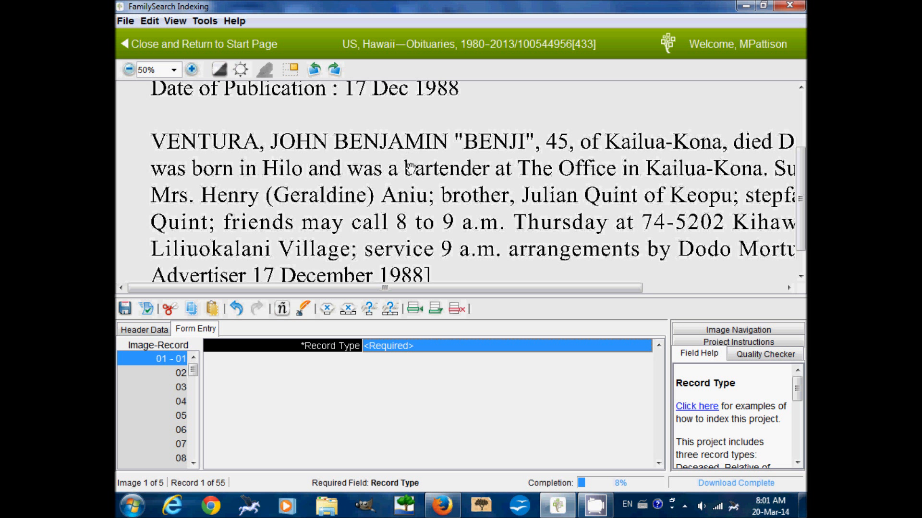
drag(490, 244, 485, 241)
click(476, 347)
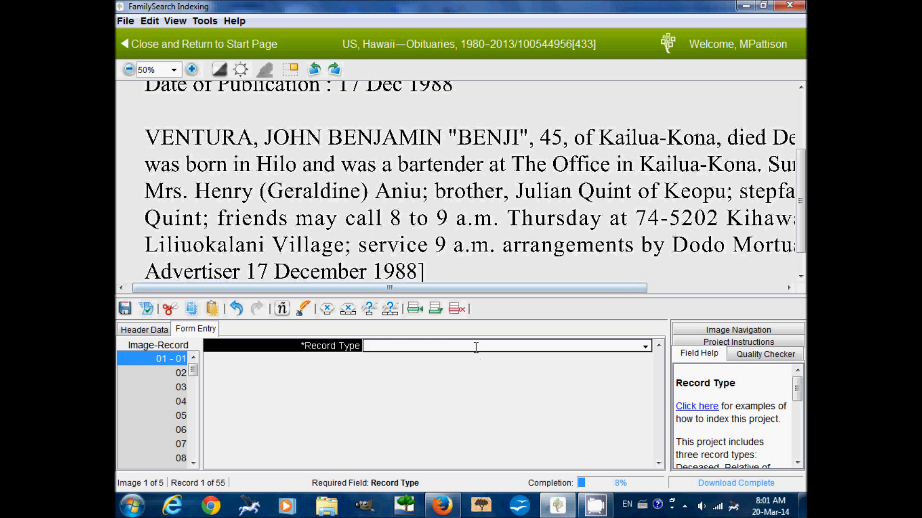
click(645, 346)
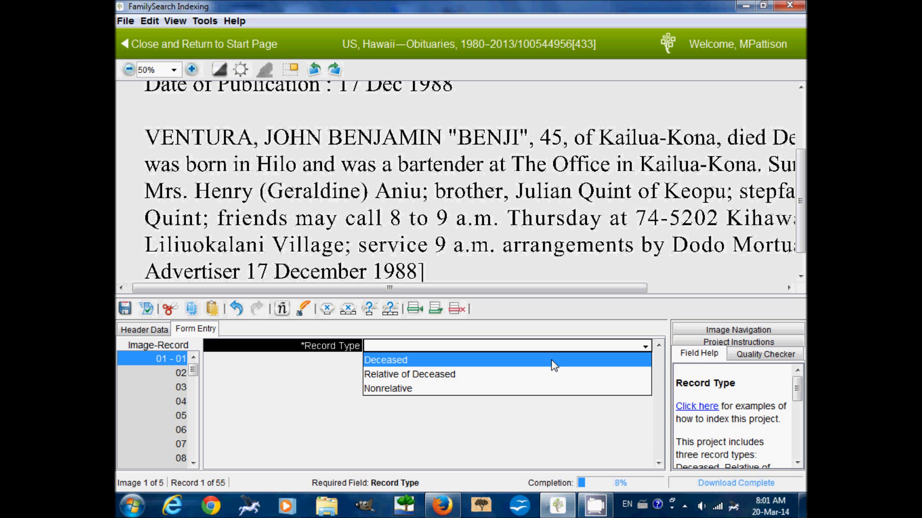
click(477, 366)
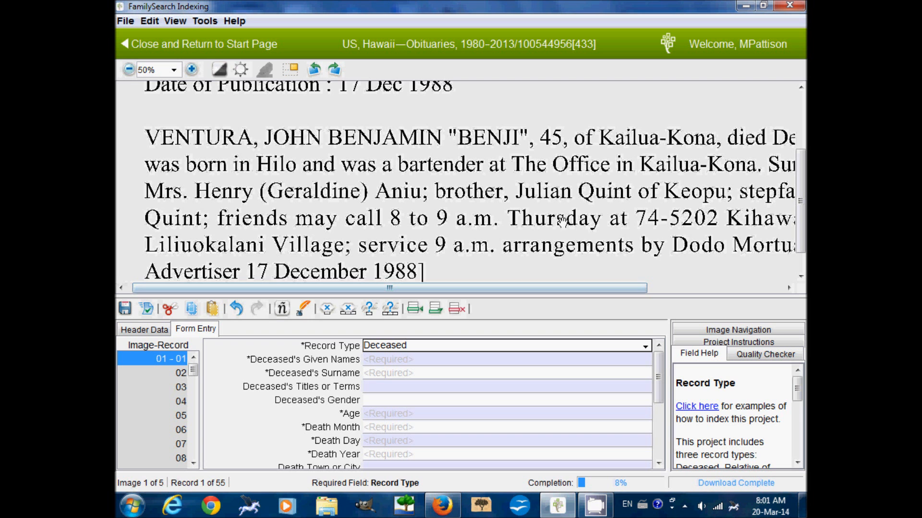
Enter the deceased's given names from the obituary, adding the quoted nickname after "Or", and enter the surname.
mouse_move(561, 192)
mouse_down()
mouse_move(561, 280)
mouse_move(543, 225)
mouse_move(543, 205)
mouse_move(558, 201)
mouse_up()
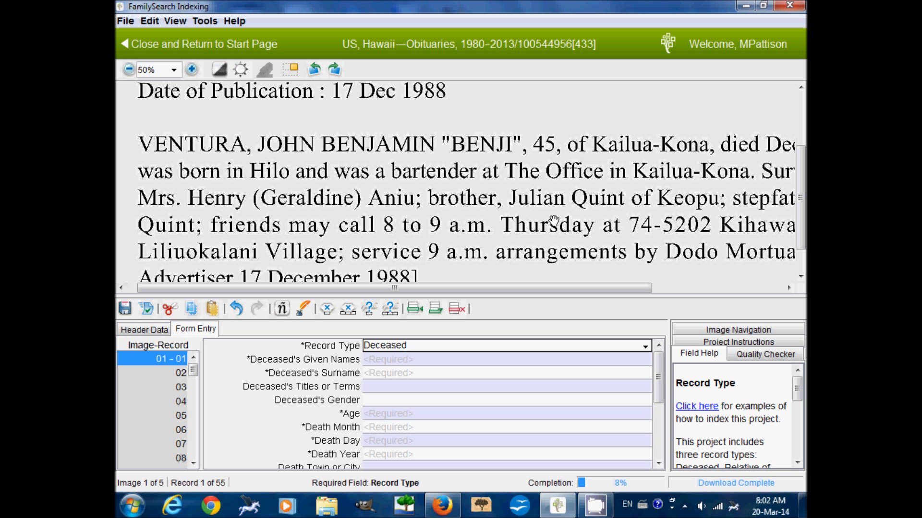
key(Tab)
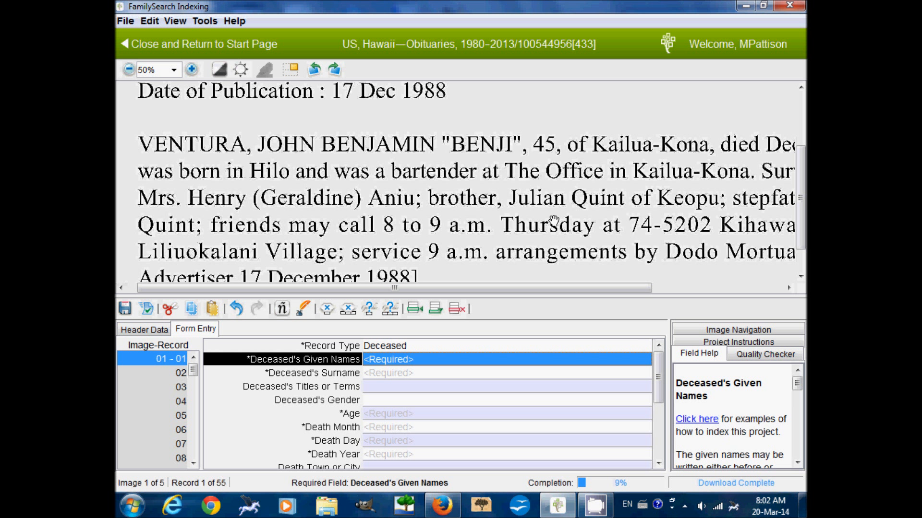
text(John)
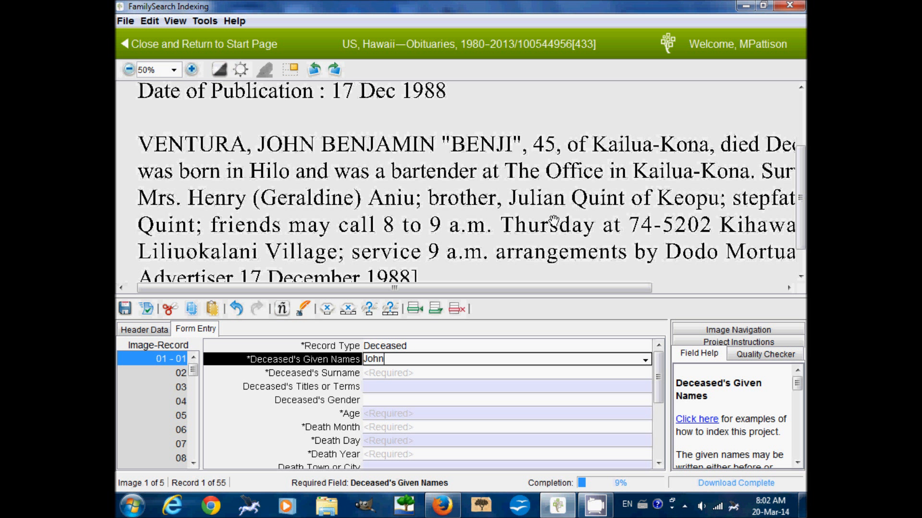
text( Benjamin Or Benji)
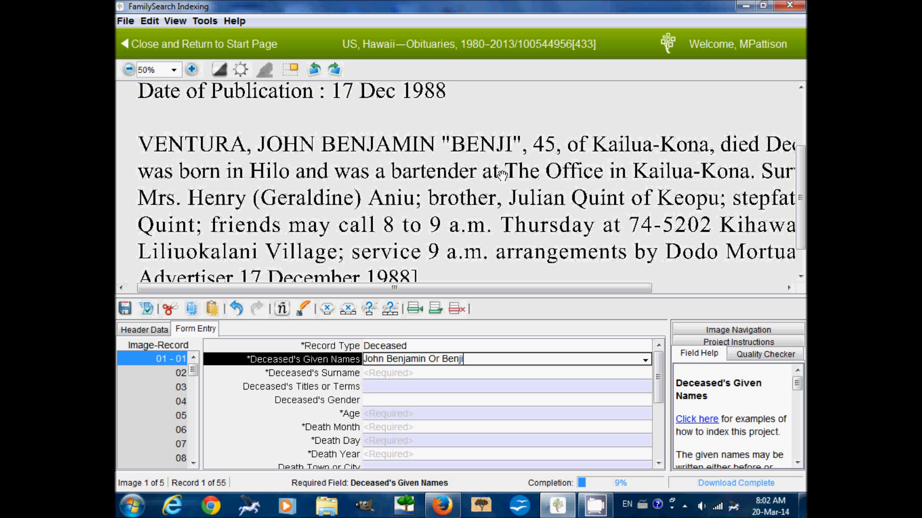
key(Tab)
text(Ventura)
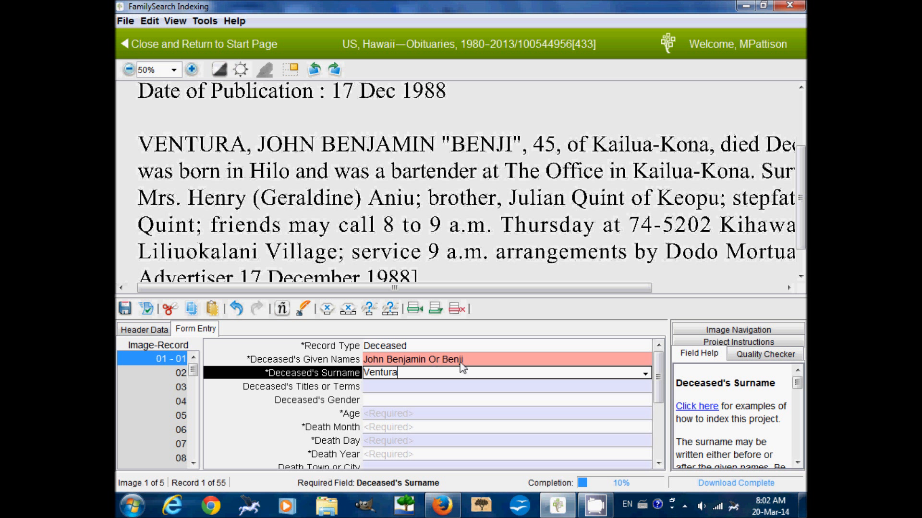
key(Tab)
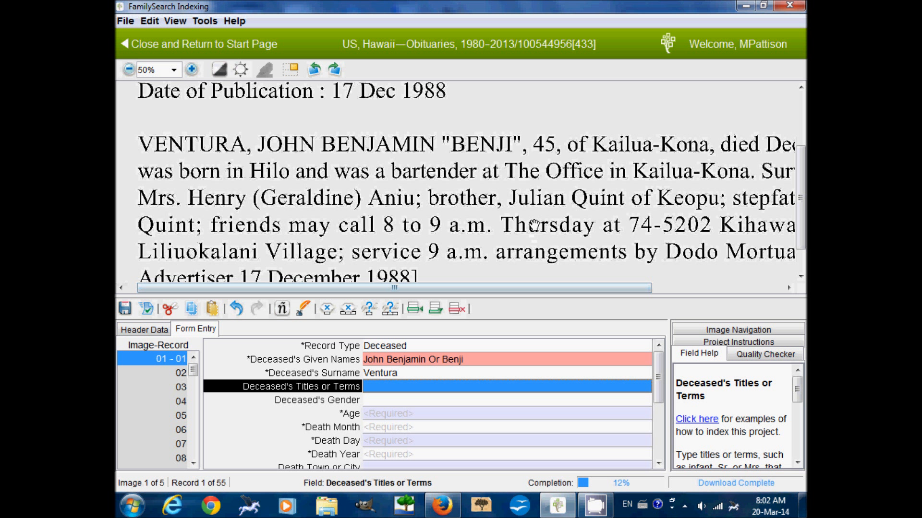
Leave the deceased's titles or terms blank and enter the gender as M and the age as 45.
drag(582, 238, 532, 224)
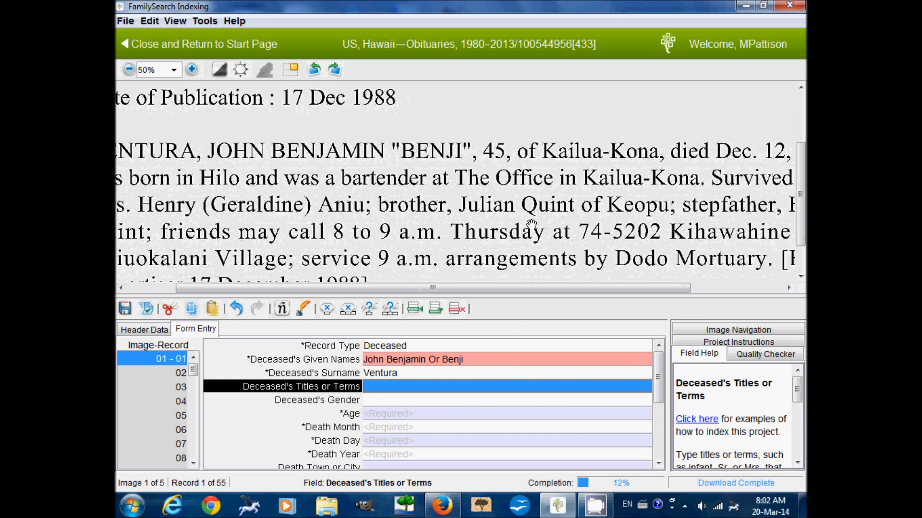
key(Tab)
drag(409, 230, 484, 230)
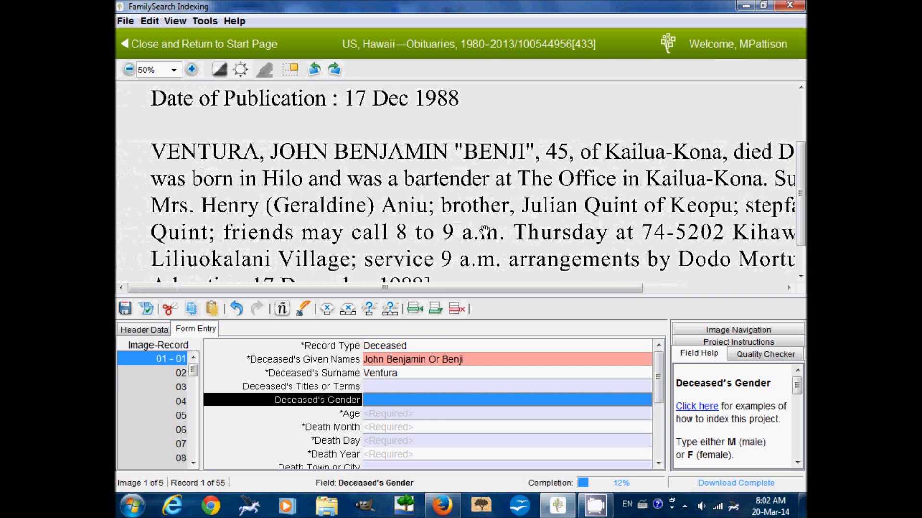
drag(662, 228, 477, 228)
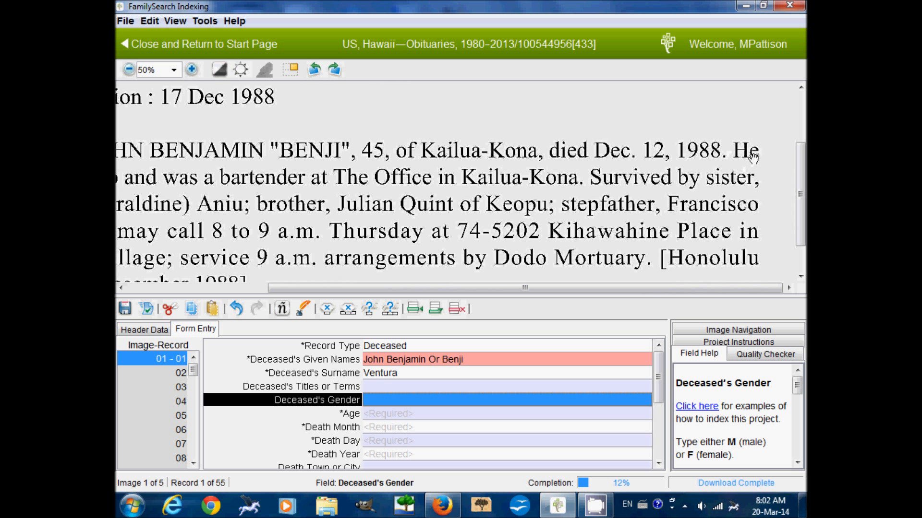
text(M)
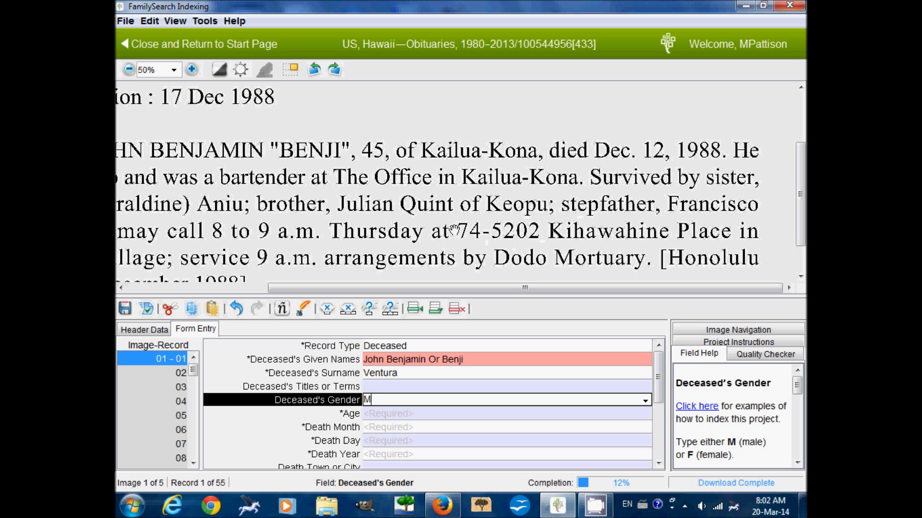
key(Tab)
drag(362, 215, 531, 199)
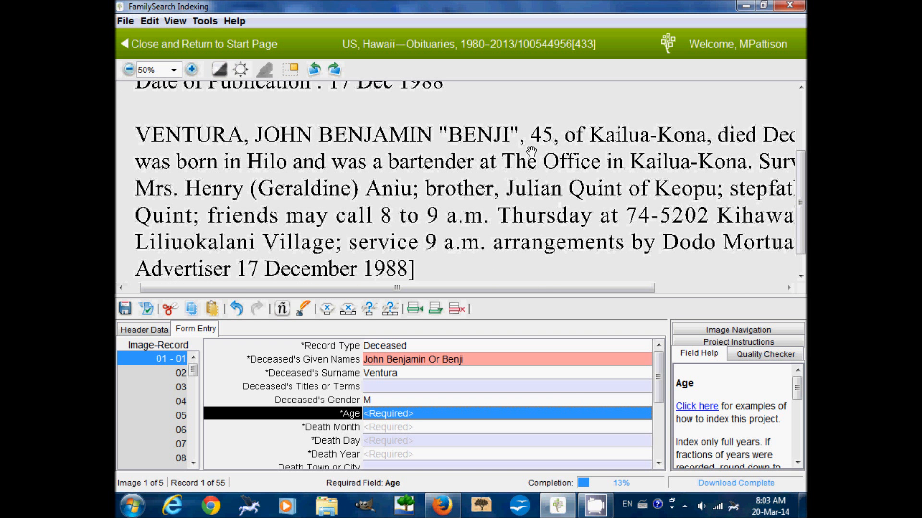
text(5)
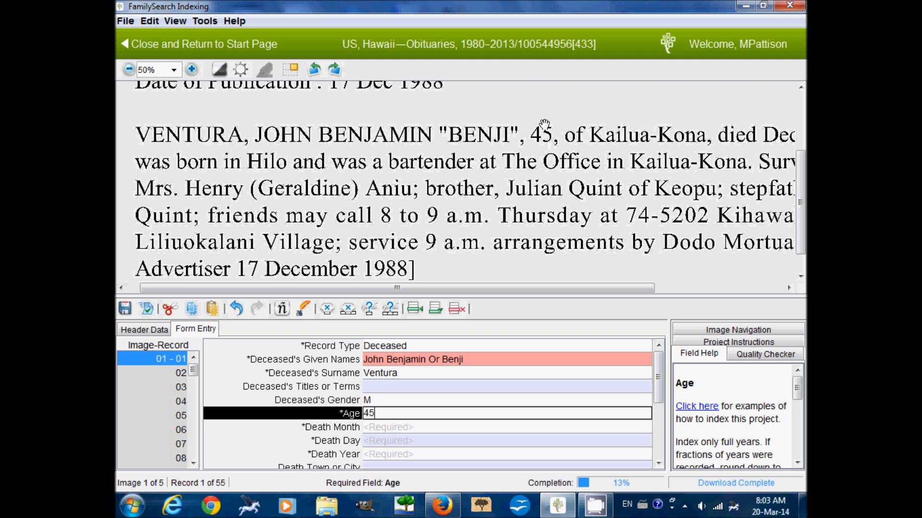
key(Tab)
Enter the death date as month Dec, day 12 and year 1988, and check it against the obituary text.
drag(644, 189, 471, 198)
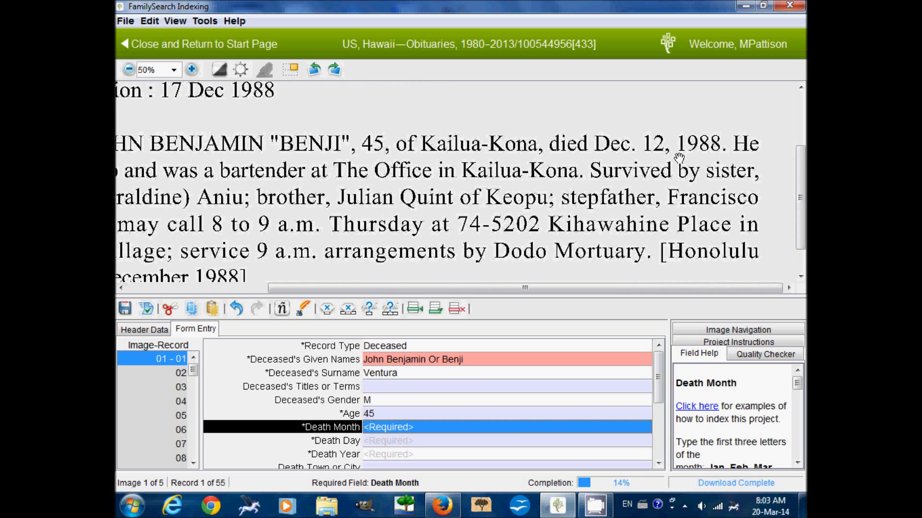
text(Dec)
key(Tab)
text(12)
key(Tab)
text(1988)
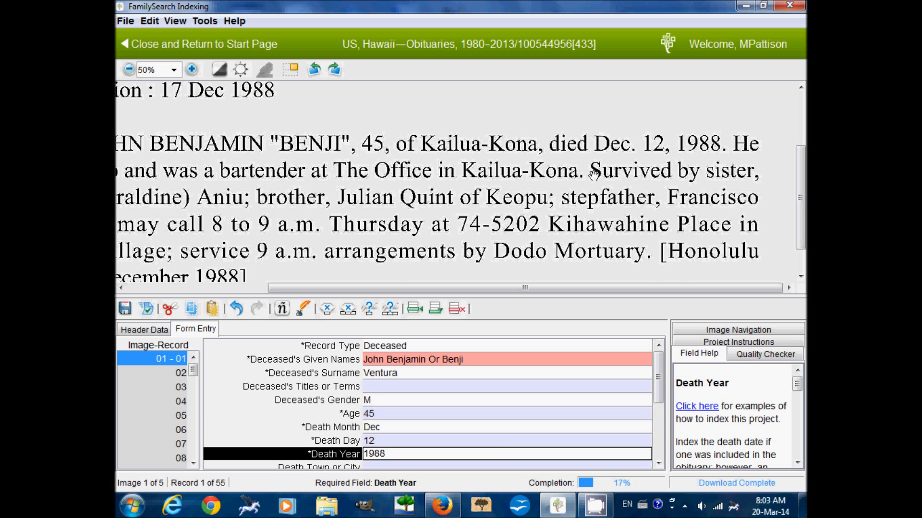
drag(472, 174, 579, 208)
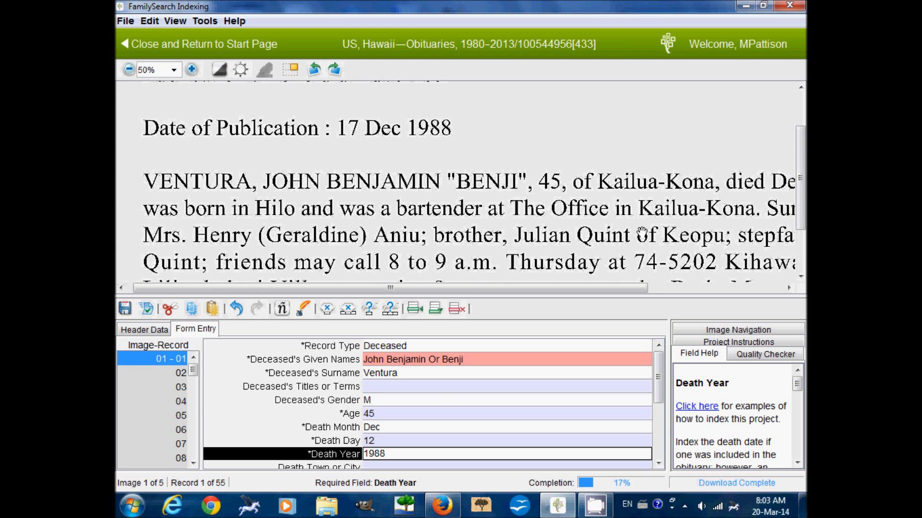
drag(643, 233, 503, 235)
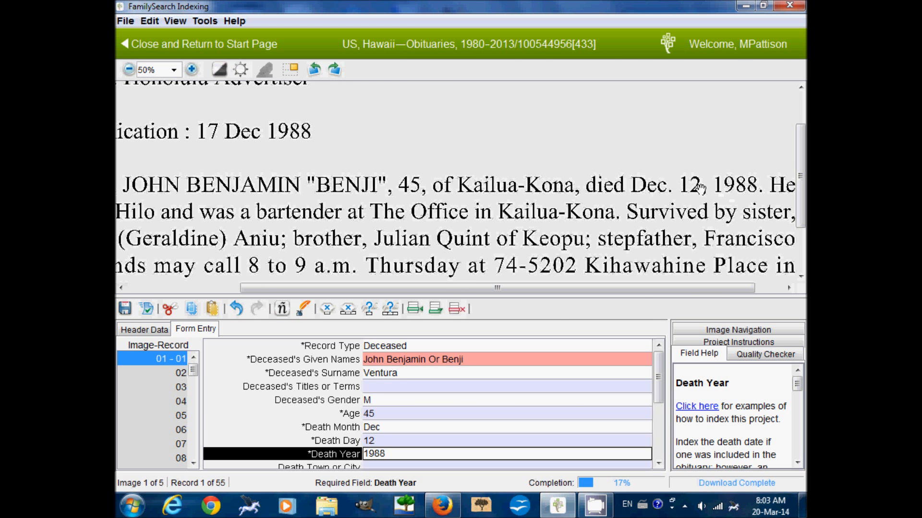
drag(406, 218, 501, 244)
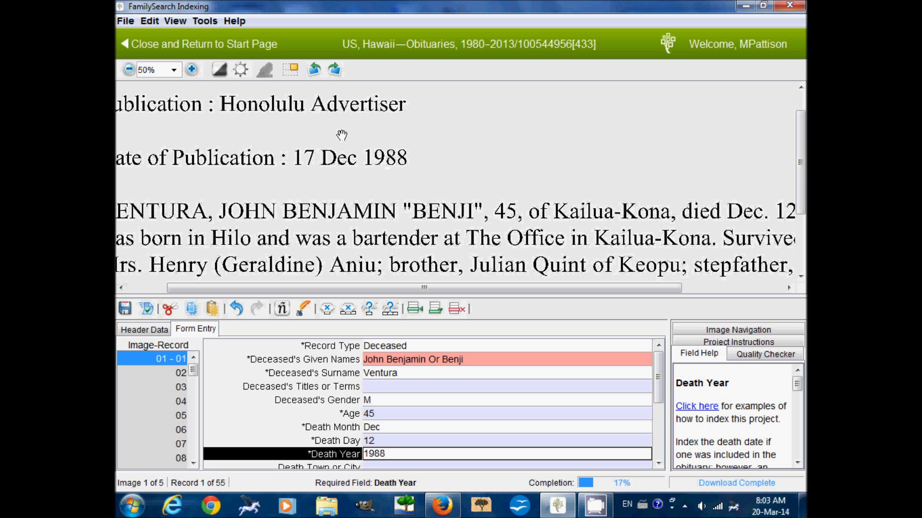
drag(388, 240, 403, 185)
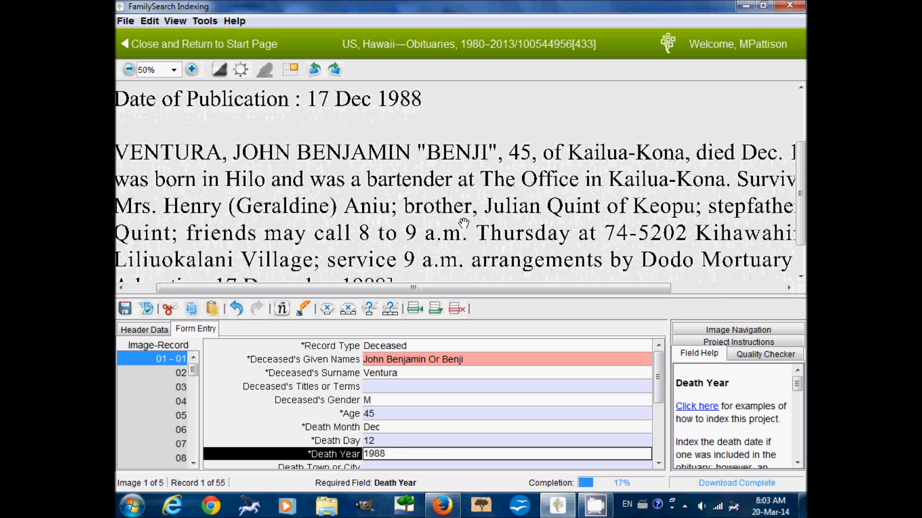
Leave the death place and birth date fields blank and enter the birth town or city as Hilo.
key(Tab)
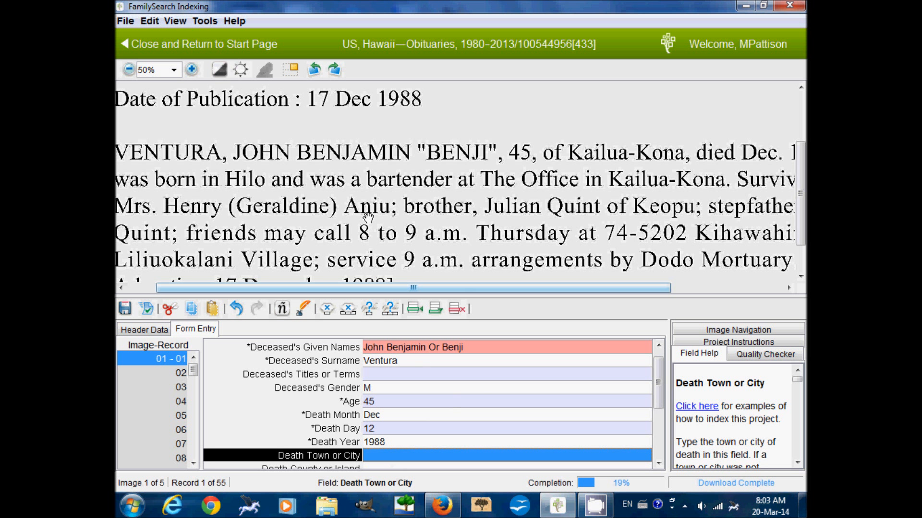
drag(619, 213, 448, 210)
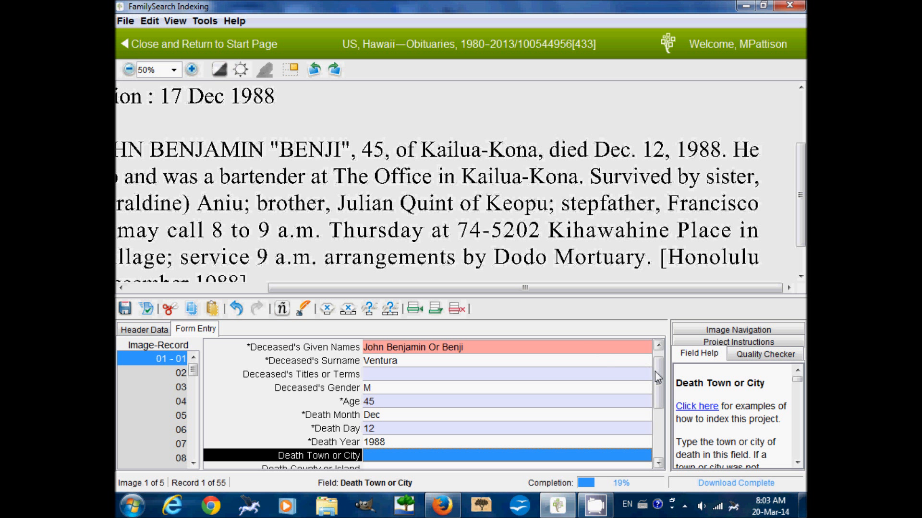
scroll(617, 404, down, 3)
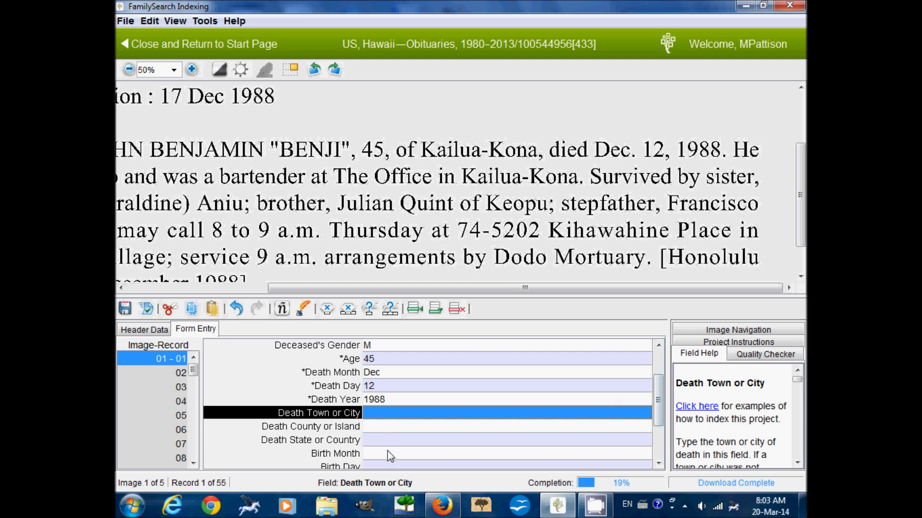
click(389, 454)
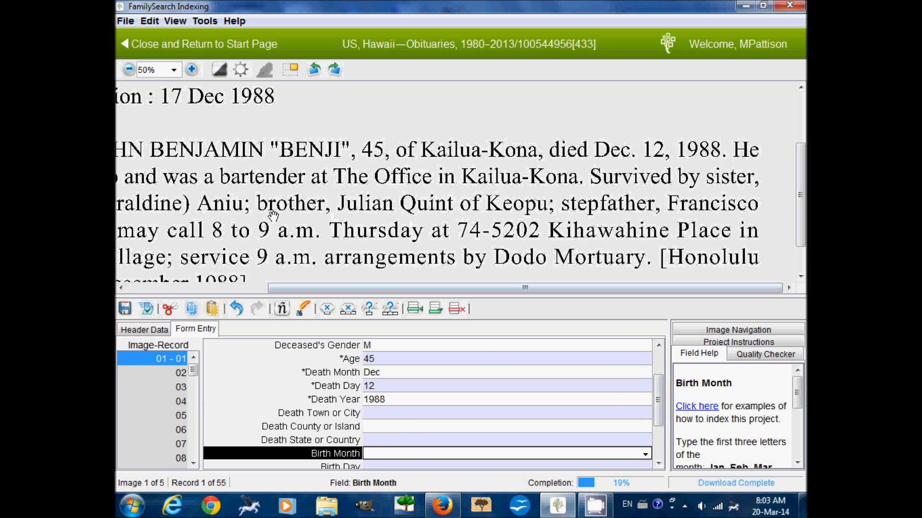
drag(273, 216, 426, 197)
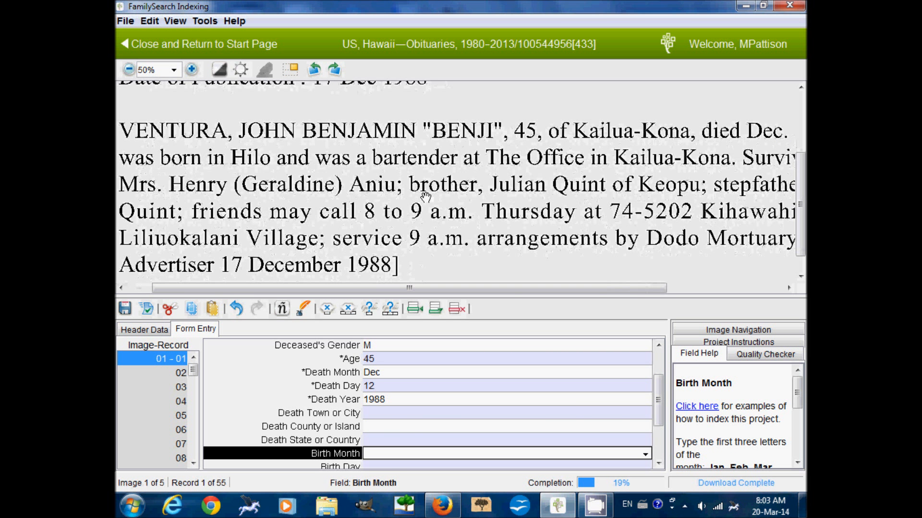
drag(672, 185, 688, 167)
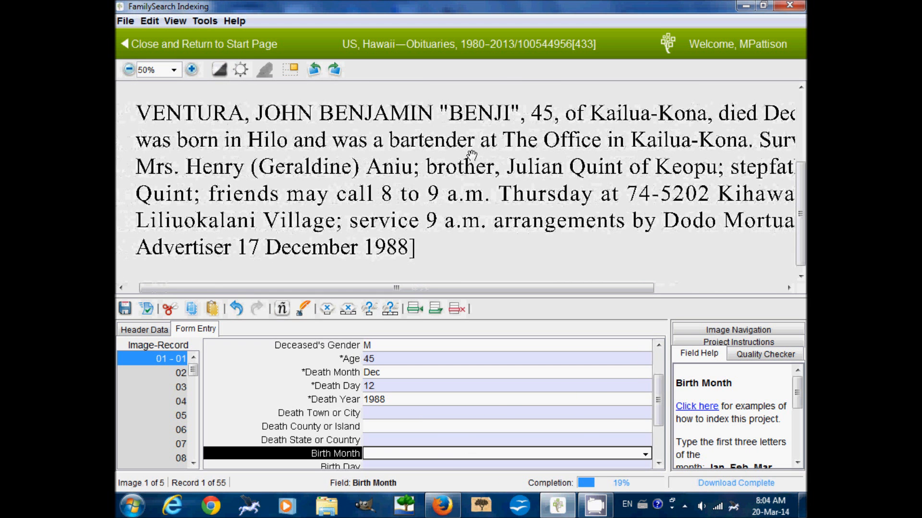
scroll(532, 399, down, 2)
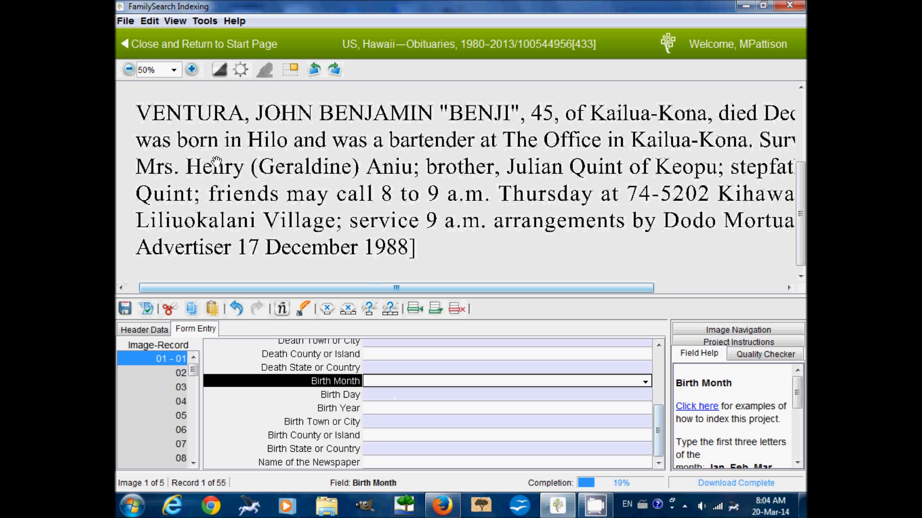
click(379, 422)
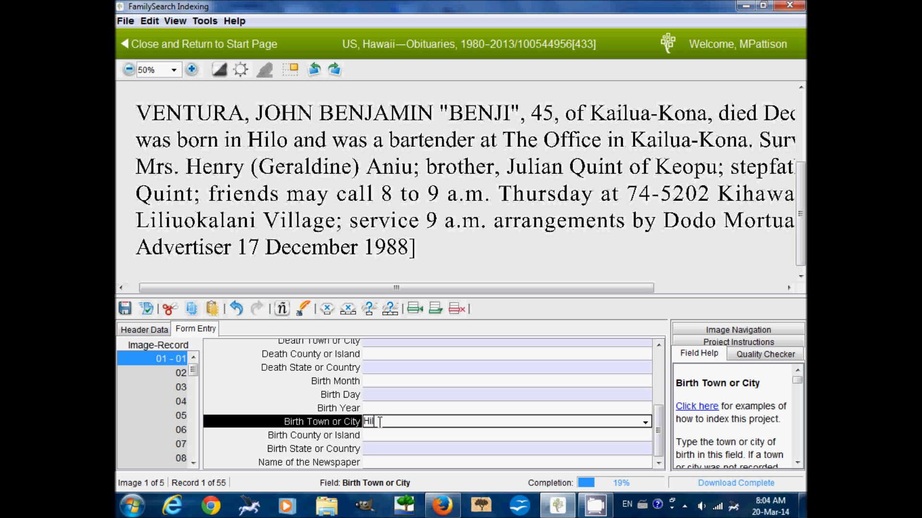
Leave the birth county and state blank, and complete the deceased's record with the newspaper name Honolulu Advertiser.
click(394, 451)
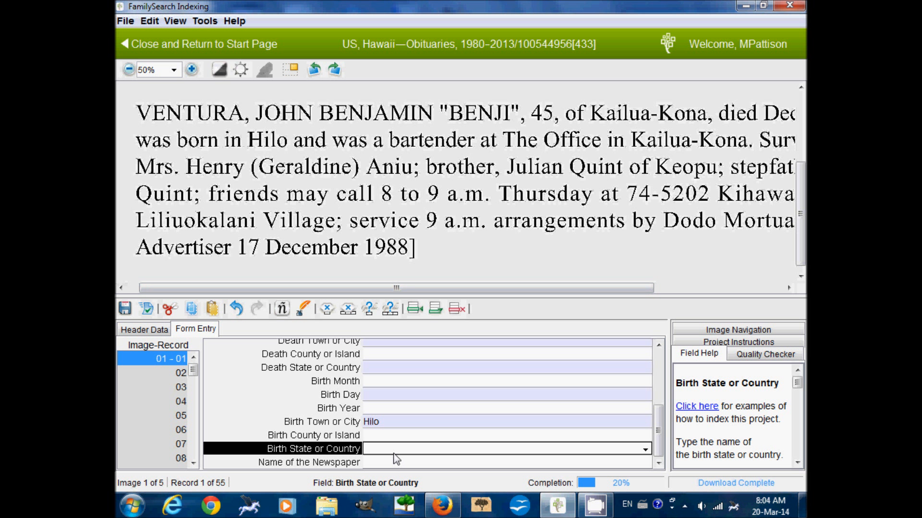
click(394, 460)
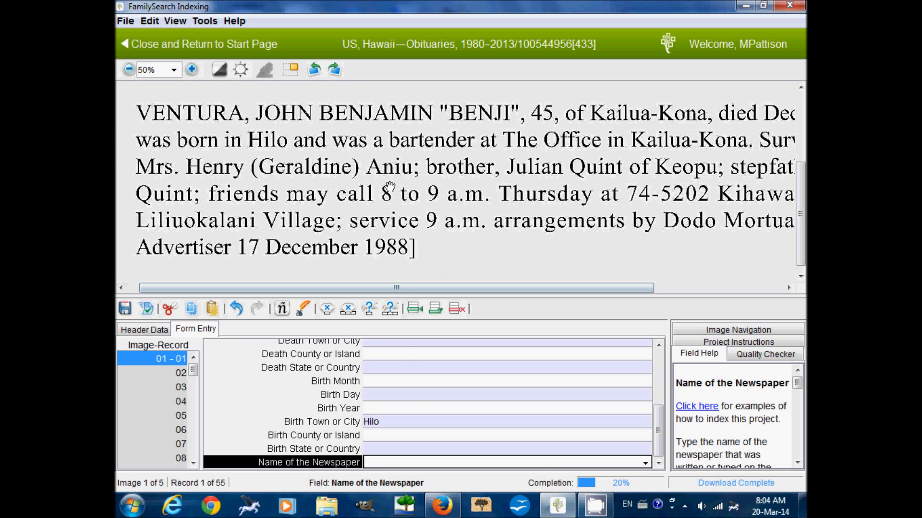
drag(354, 134, 376, 260)
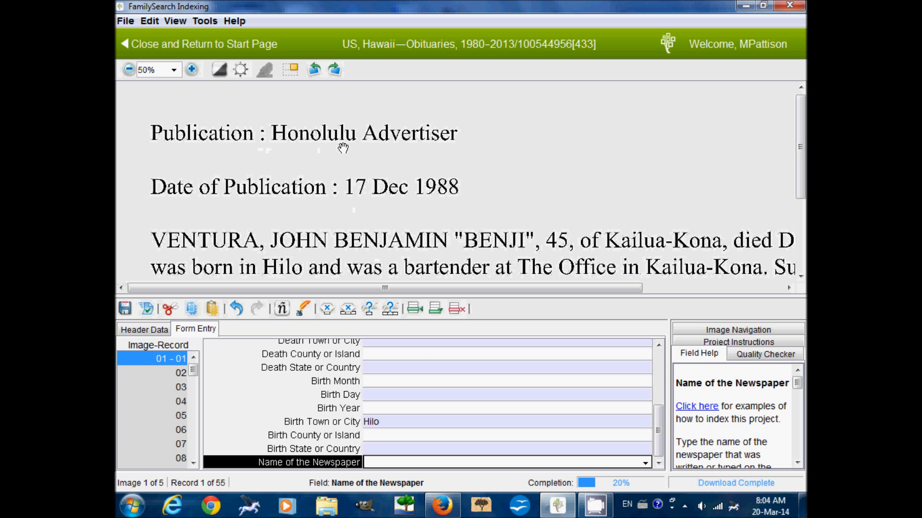
text(Honolulu Advertiser)
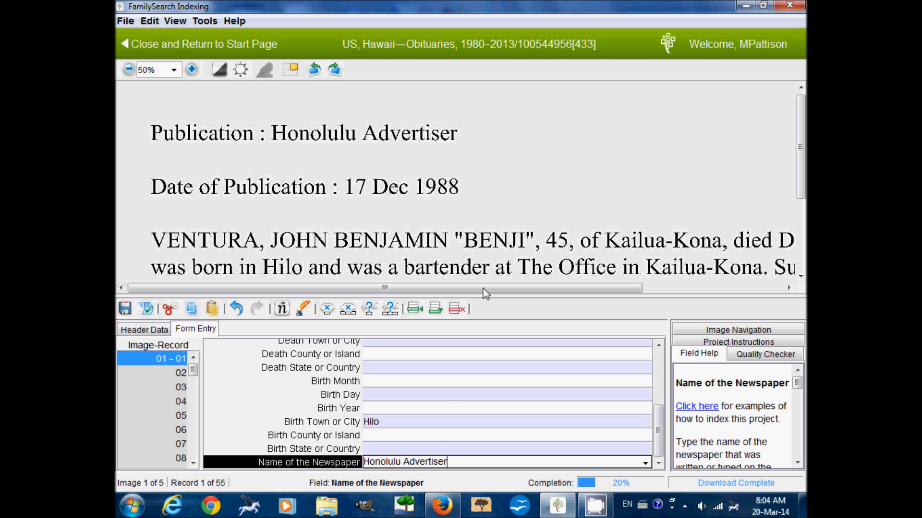
key(Tab)
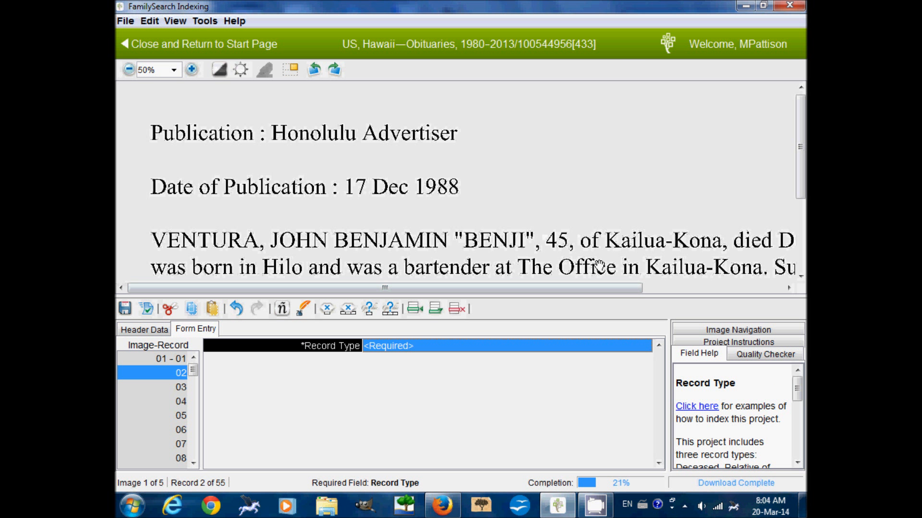
Find the first surviving relative in the obituary and set record 02 to Relative of Deceased with the relationship Sister.
scroll(597, 261, down, 1)
mouse_move(193, 369)
mouse_down()
mouse_move(195, 382)
mouse_move(198, 373)
mouse_up()
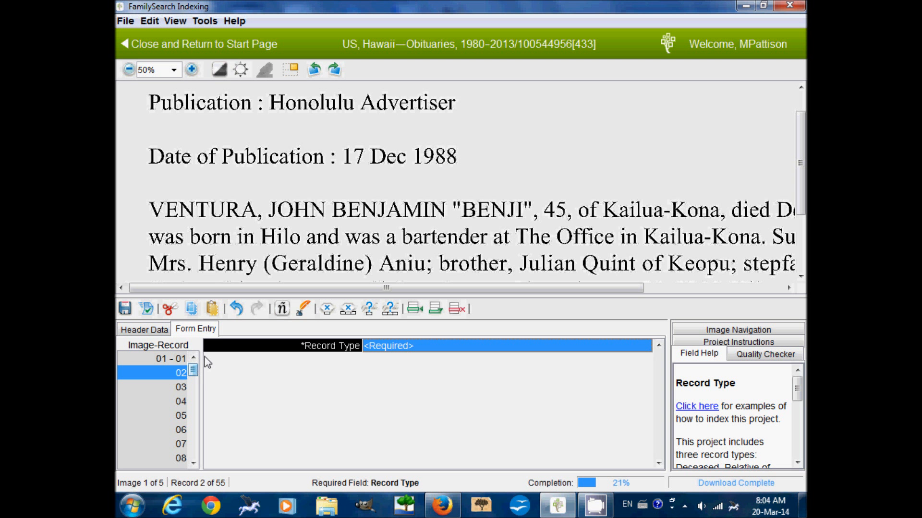
drag(613, 242, 597, 220)
drag(543, 206, 430, 226)
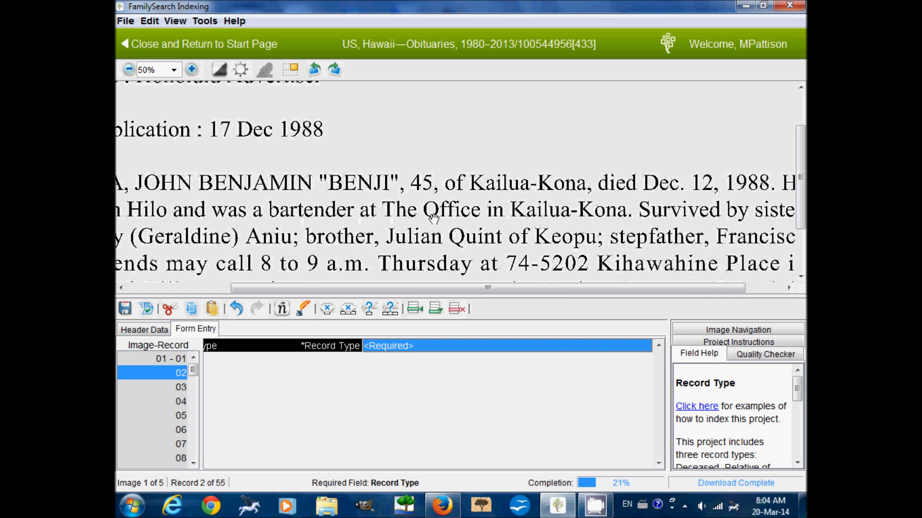
drag(630, 220, 487, 222)
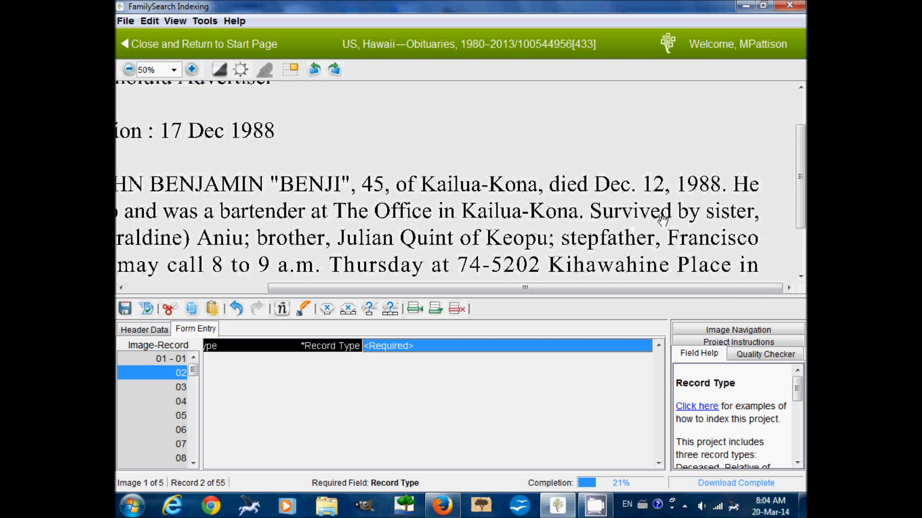
drag(343, 236, 514, 226)
click(461, 346)
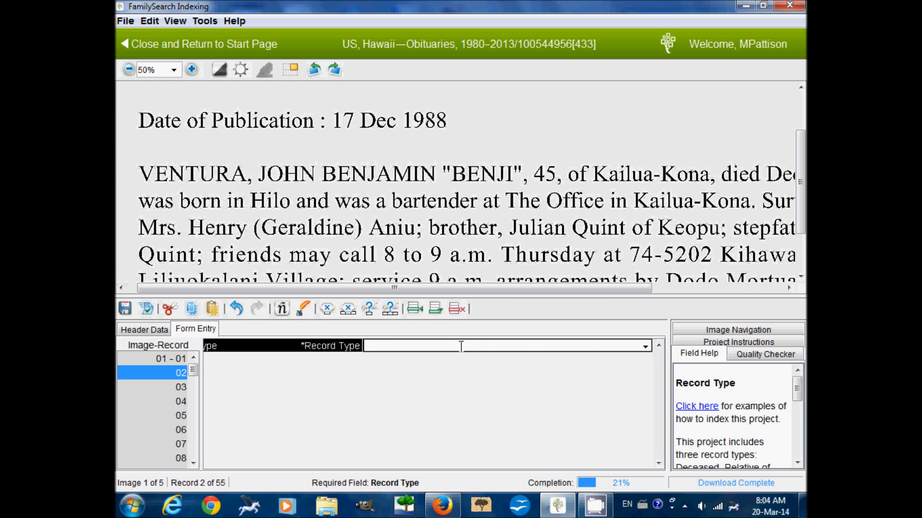
click(645, 346)
click(606, 369)
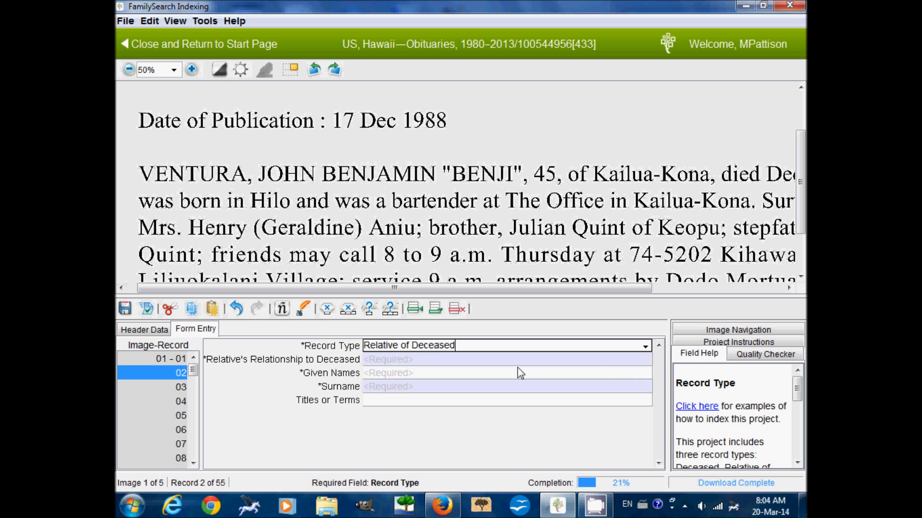
click(445, 361)
text(Sister)
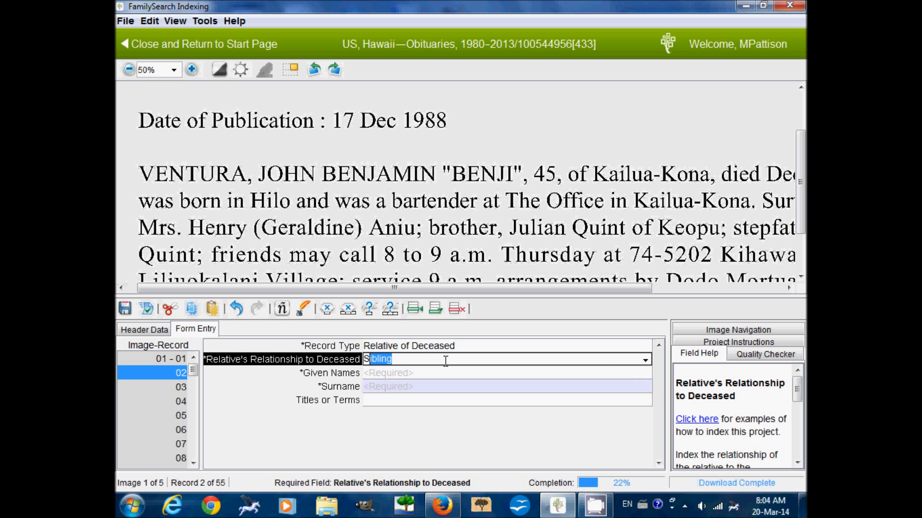
key(Tab)
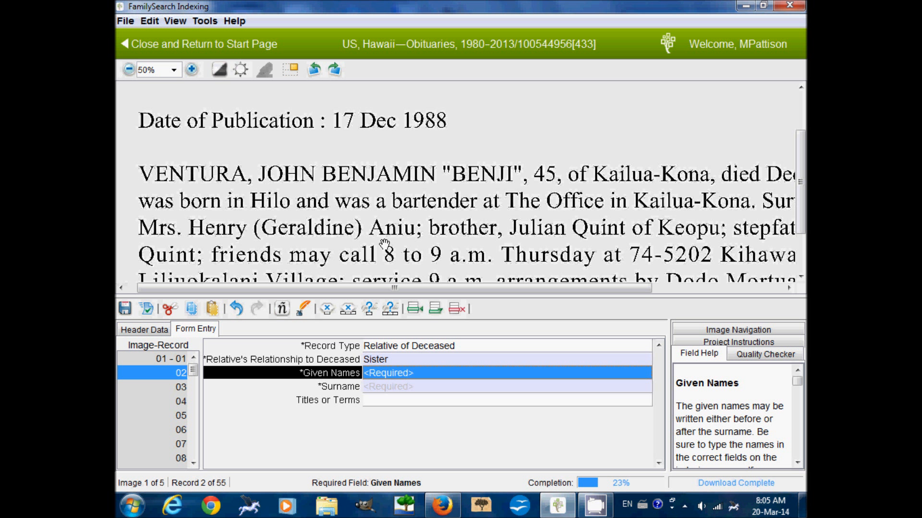
Enter the sister's own given name from the parentheses in the obituary, her surname, and the title Mrs.
text(Geraldine)
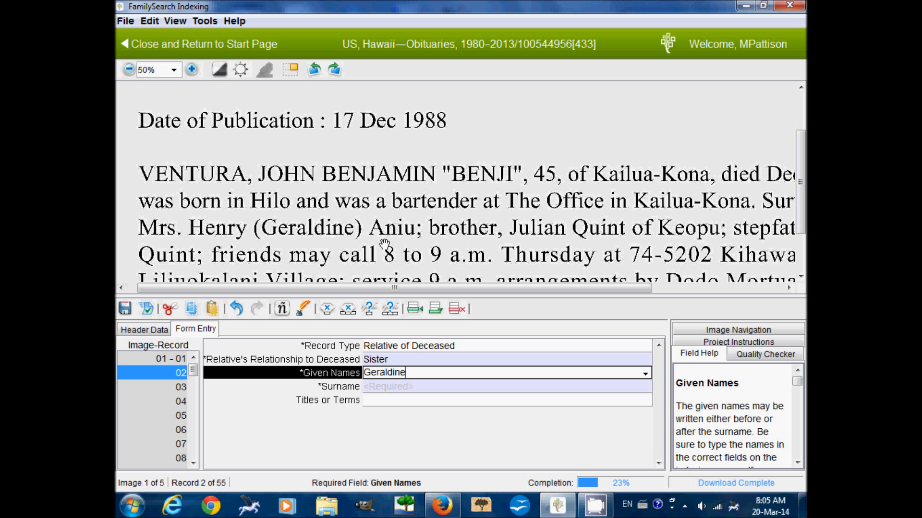
key(Tab)
text(Ani)
key(Tab)
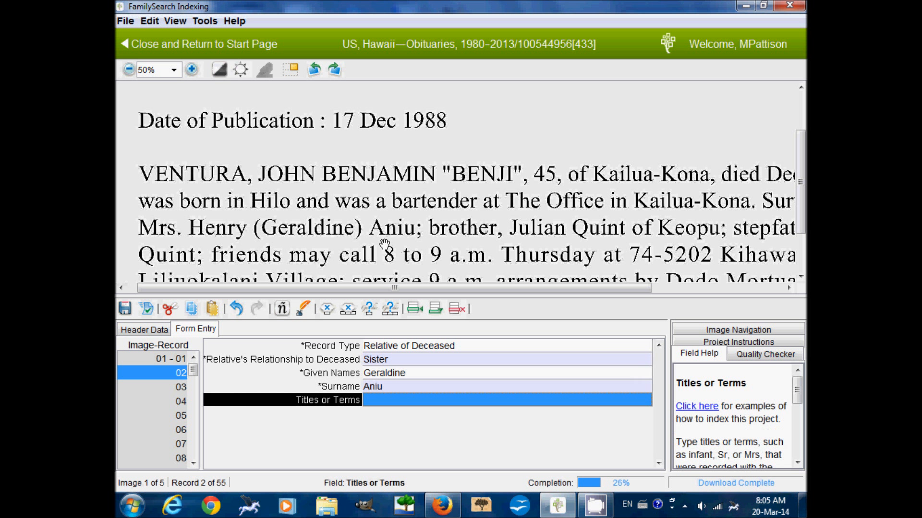
text(Mrs)
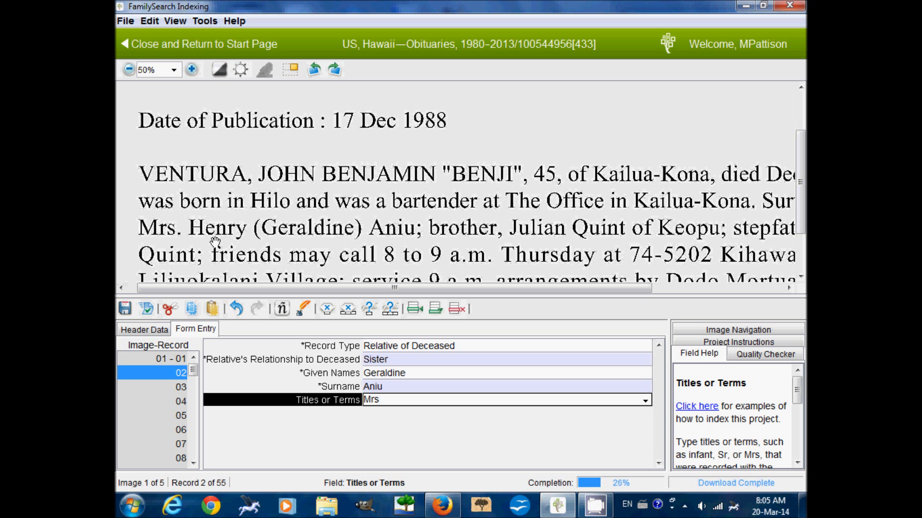
Look through the project instructions for the linked presentations and project updates, and return to the field help.
click(756, 342)
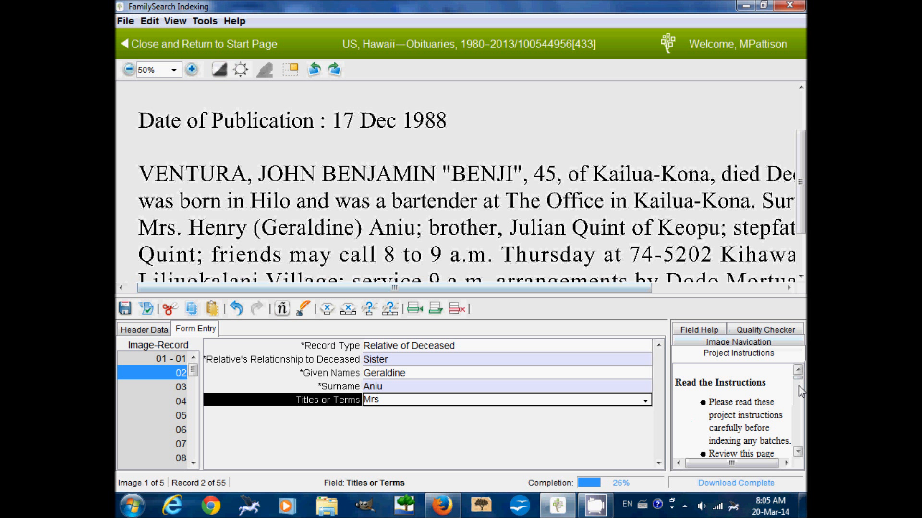
click(798, 450)
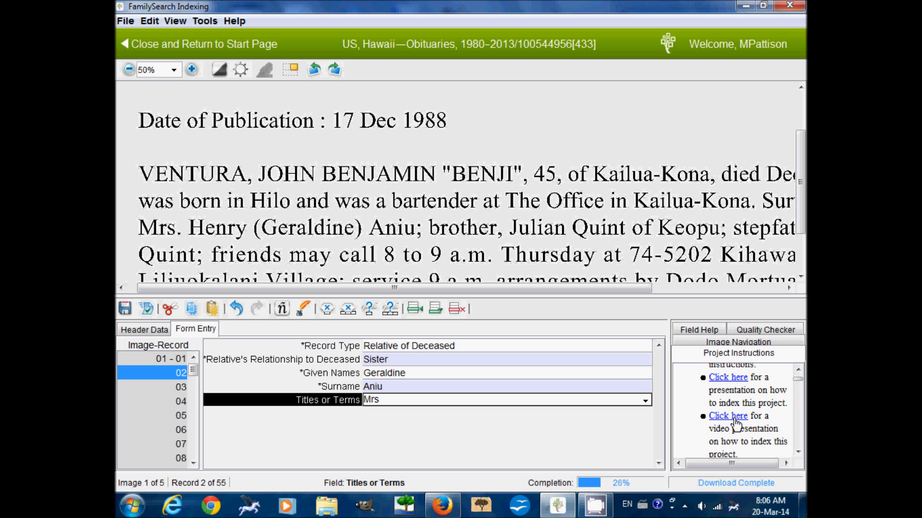
click(798, 451)
click(800, 452)
click(800, 452)
click(800, 452)
click(800, 452)
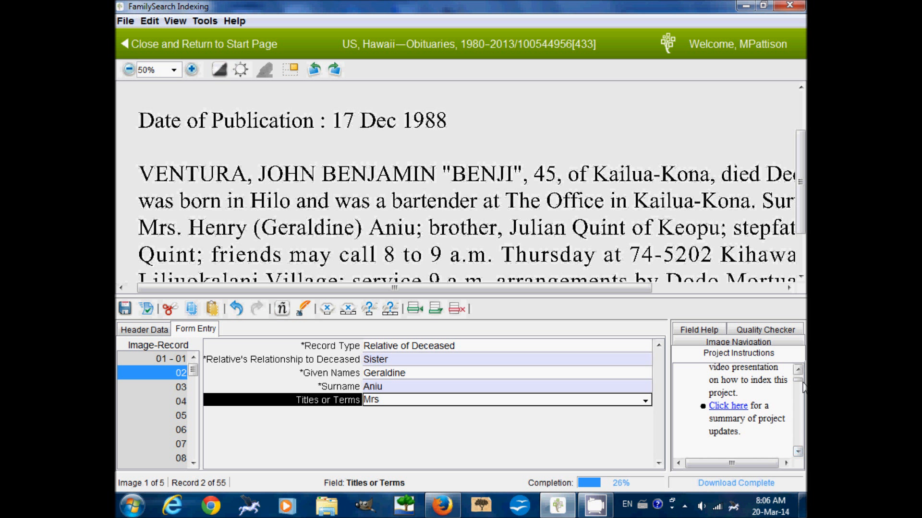
drag(798, 380, 797, 373)
click(714, 331)
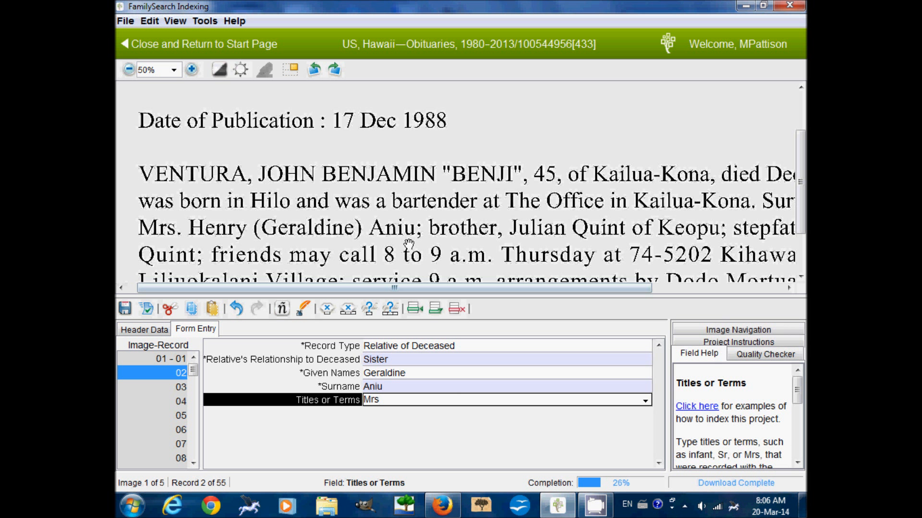
Set record 03 to Relative of Deceased with the relationship Brother.
key(Tab)
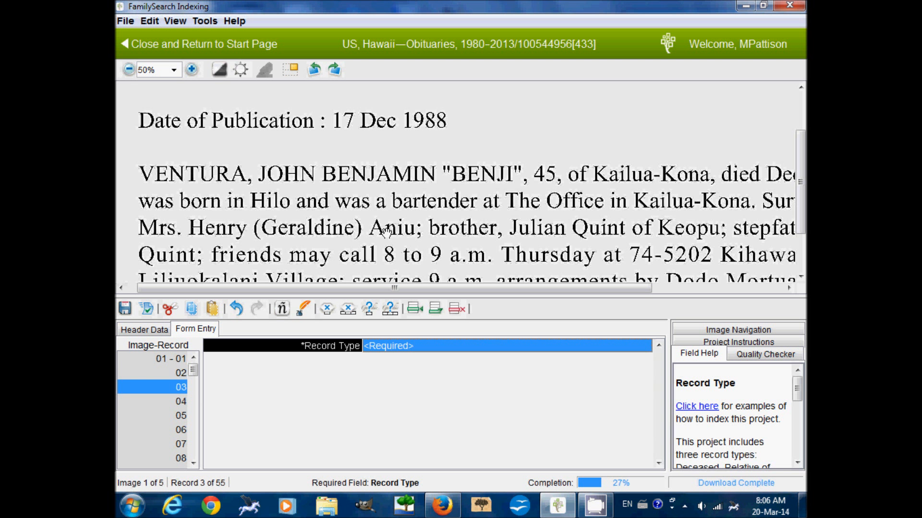
drag(547, 232, 313, 236)
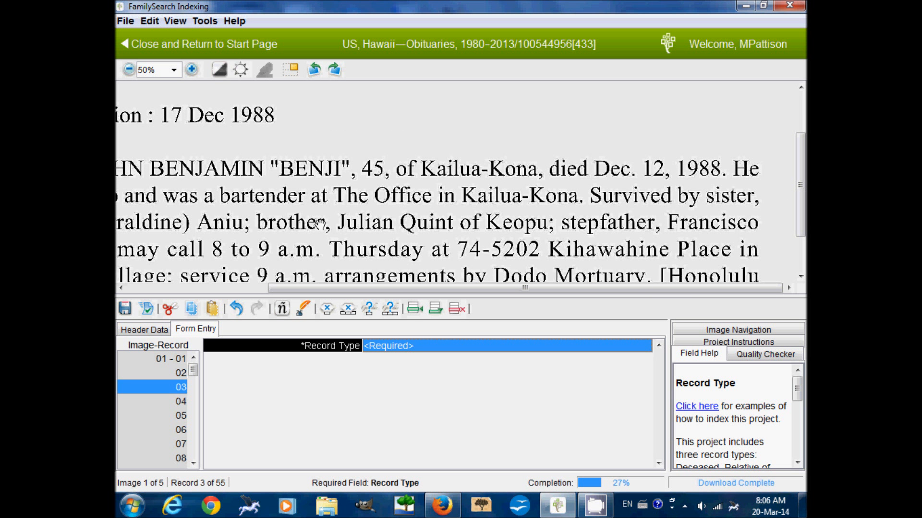
text(r)
key(Tab)
text(b)
key(Tab)
Enter the brother's given name and surname from the obituary, leaving his titles or terms blank.
text(Julian)
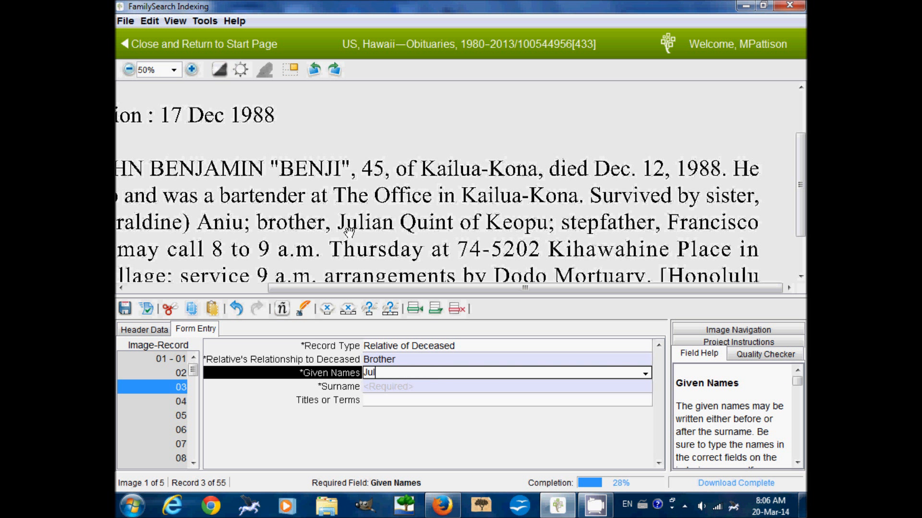
key(Tab)
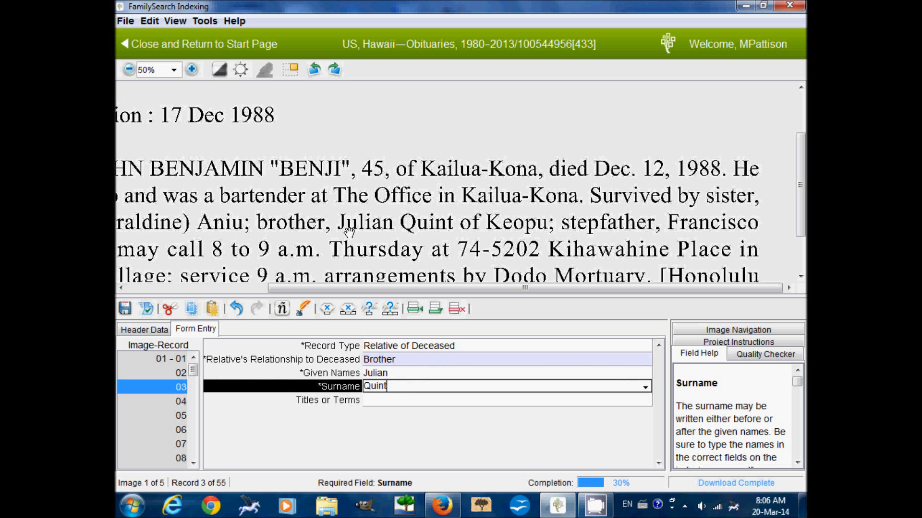
key(Tab)
key(Tab)
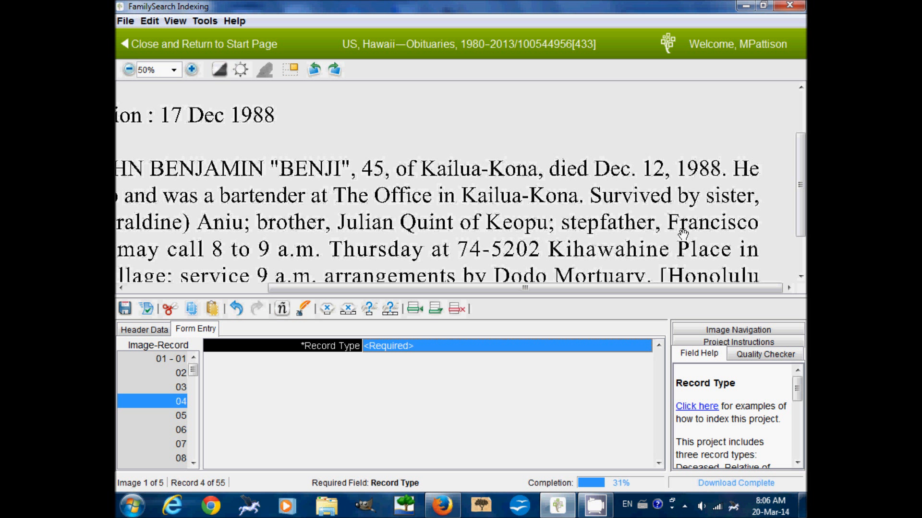
Set record 04 to Relative of Deceased with the relationship Father for the stepfather named in the obituary.
text(Relative of Deceased)
key(Tab)
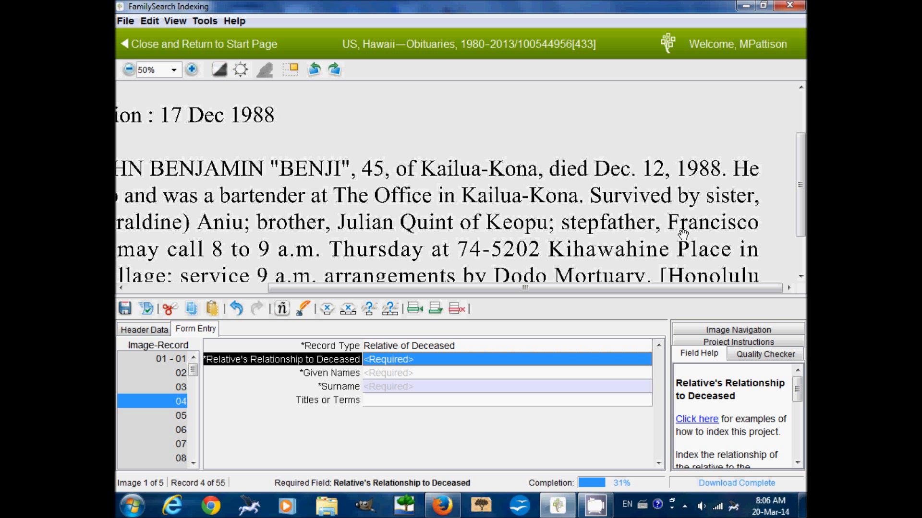
text(Father)
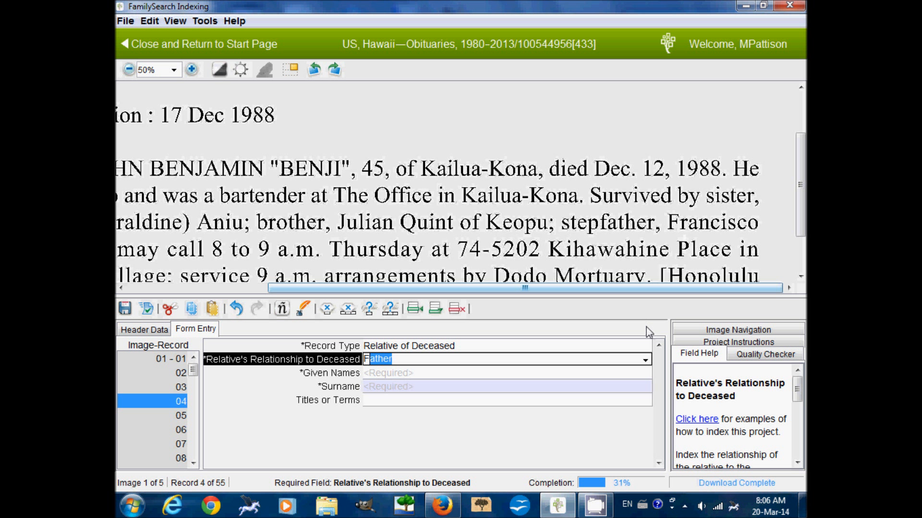
Look through the available relationship options for one that matches a stepfather, leaving Father selected.
click(646, 360)
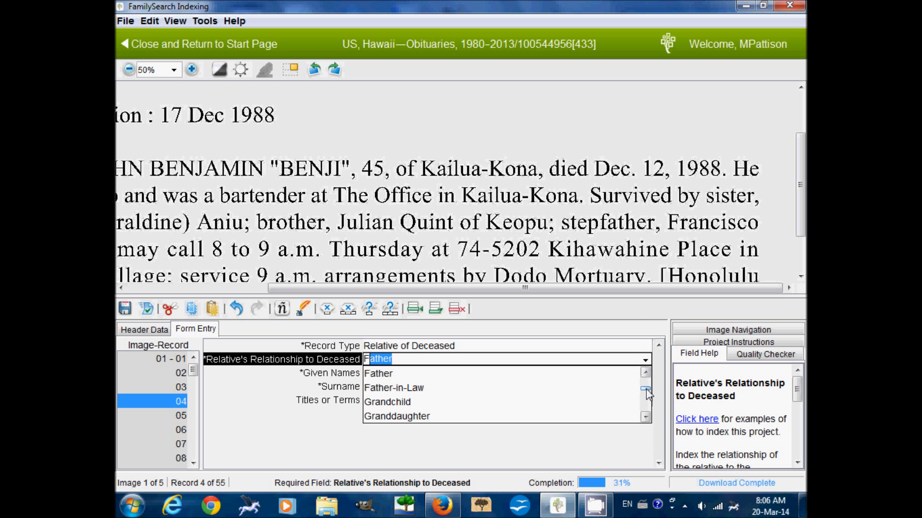
click(645, 418)
click(645, 418)
click(645, 418)
click(647, 419)
click(646, 420)
click(646, 419)
click(647, 420)
drag(648, 397, 650, 407)
click(647, 419)
click(646, 418)
click(646, 418)
click(646, 419)
click(647, 418)
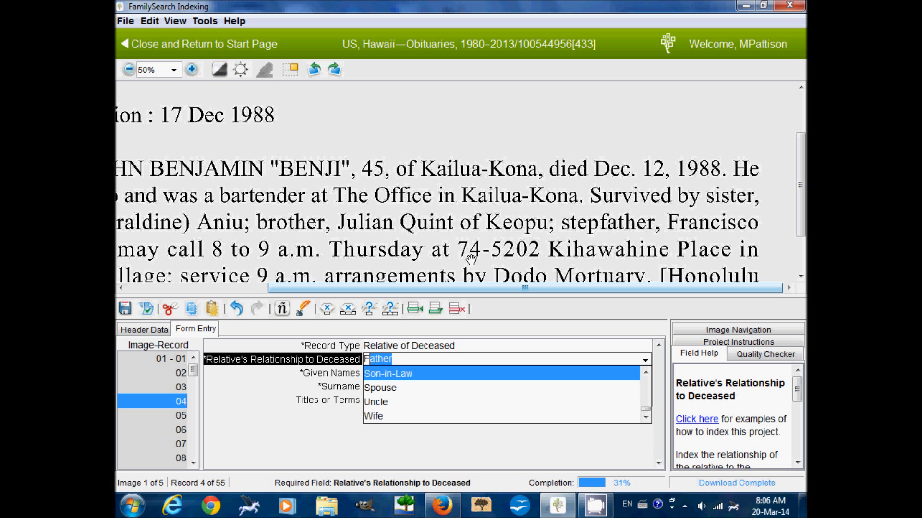
click(508, 290)
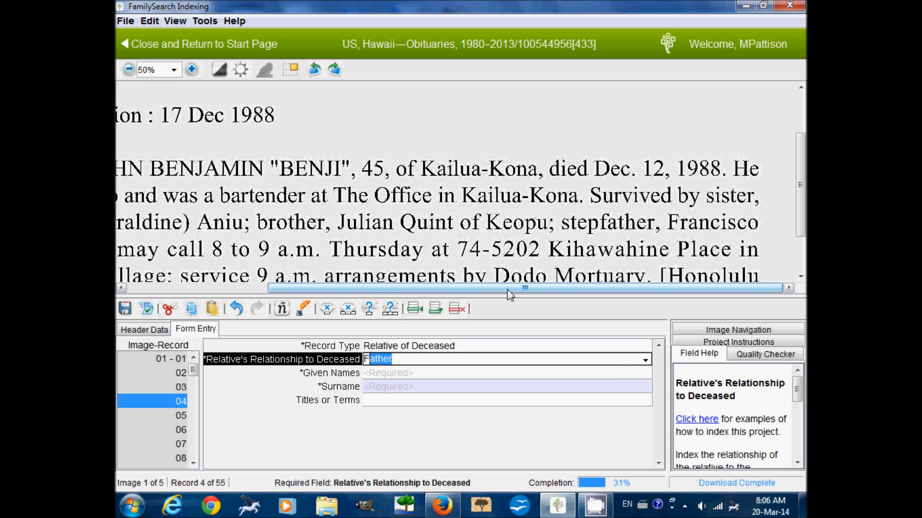
Enter the stepfather's given name and surname from the obituary, leaving his titles or terms blank.
key(Tab)
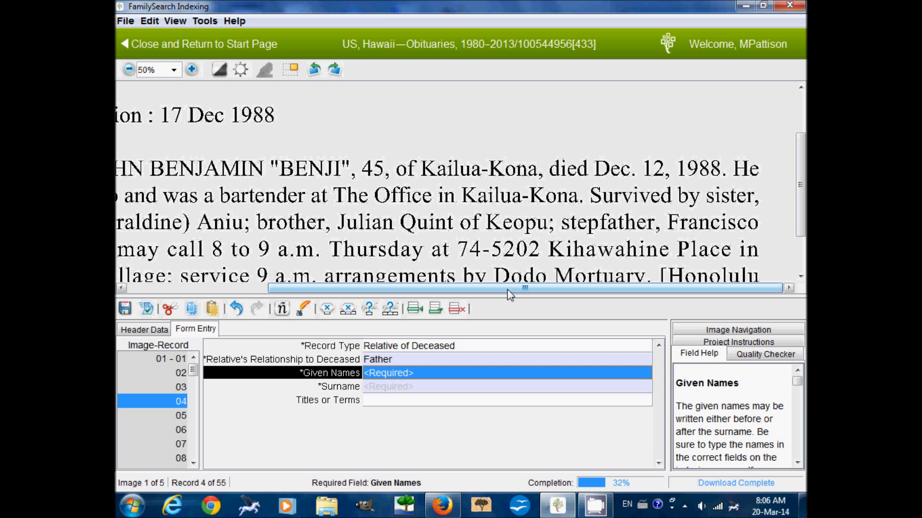
text(Francisco)
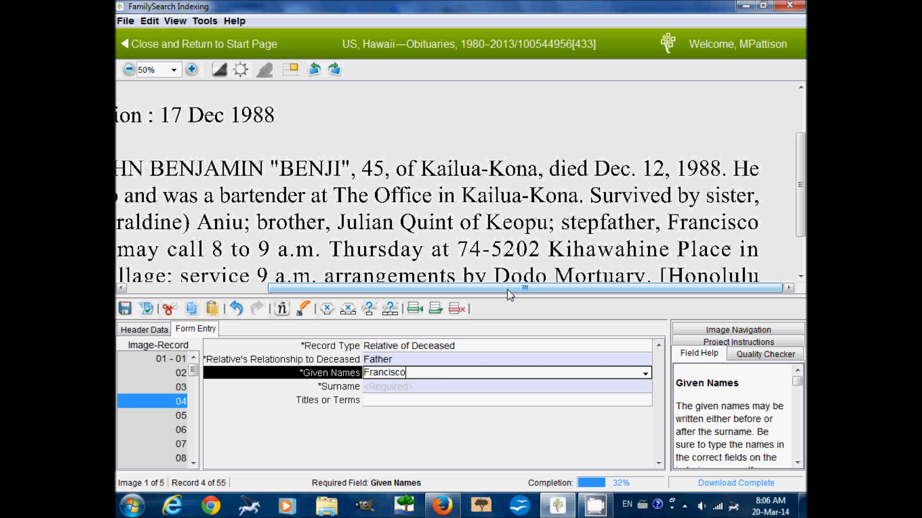
drag(457, 237, 687, 231)
drag(544, 241, 548, 232)
key(Tab)
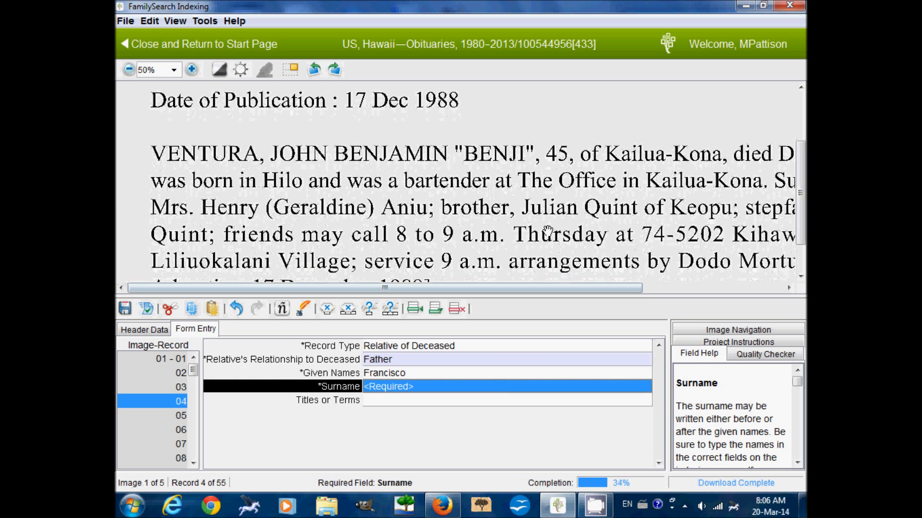
text(Quint)
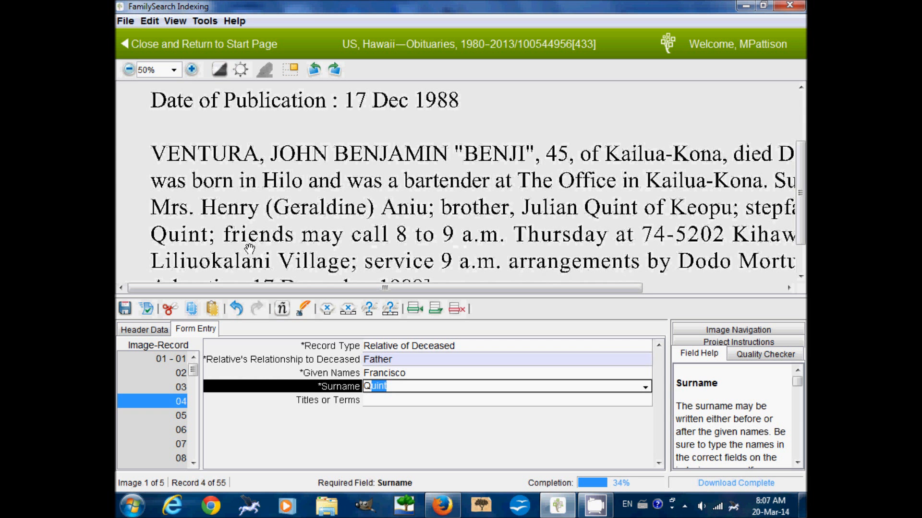
drag(544, 254, 362, 220)
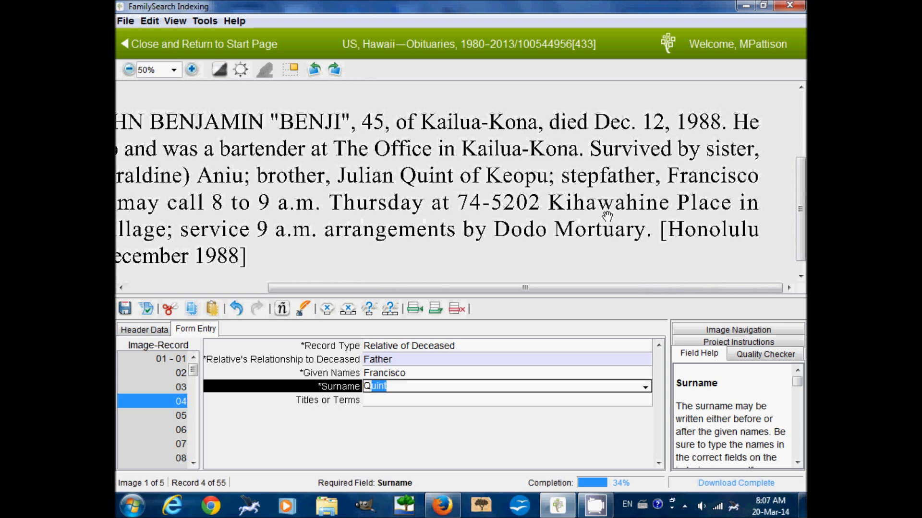
drag(308, 228, 328, 215)
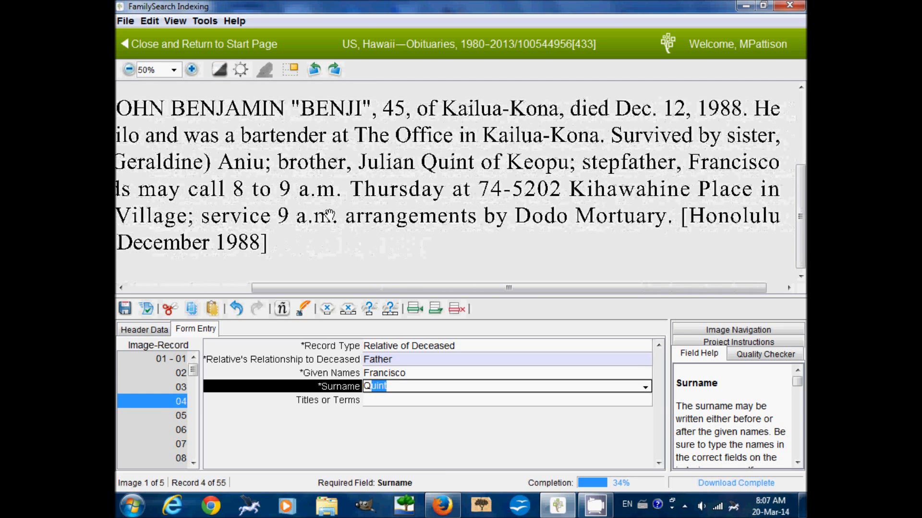
key(Tab)
drag(455, 217, 508, 228)
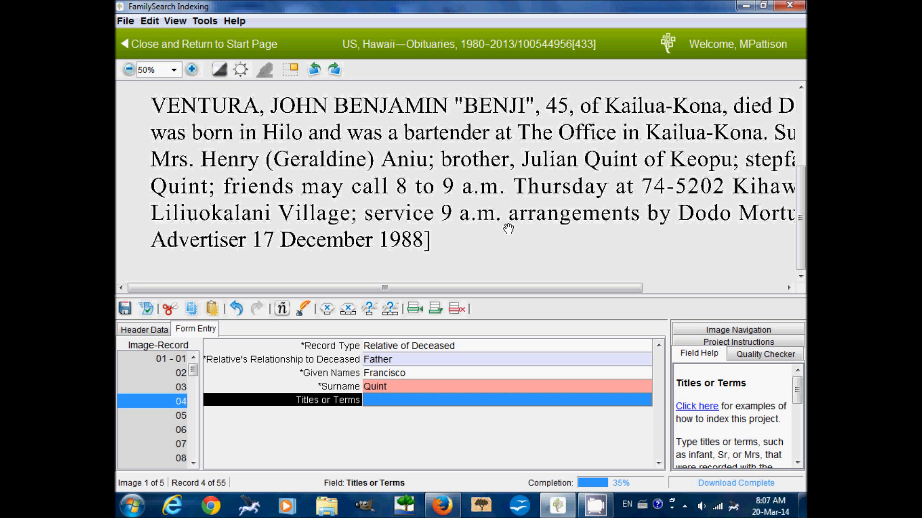
key(Tab)
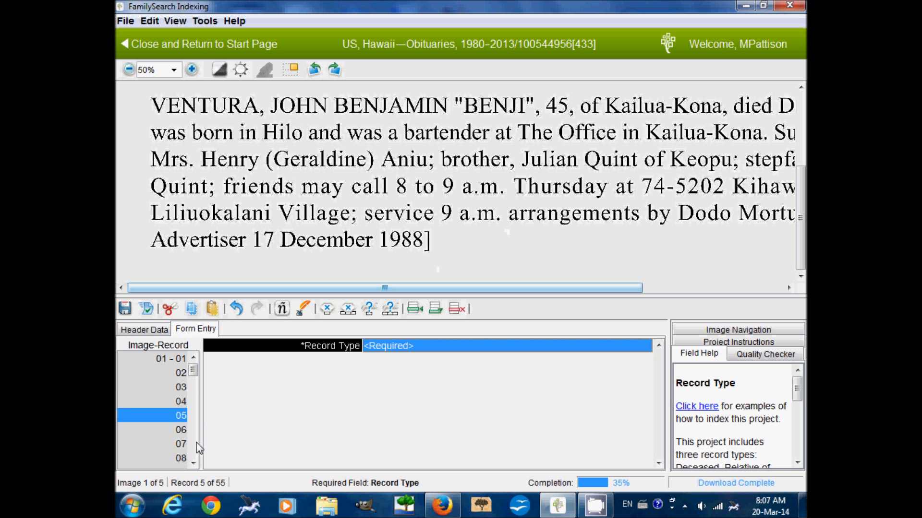
Mark the unused records 05 through 11 of the first image as blank and add 0 further records to it.
click(193, 463)
click(193, 463)
click(193, 463)
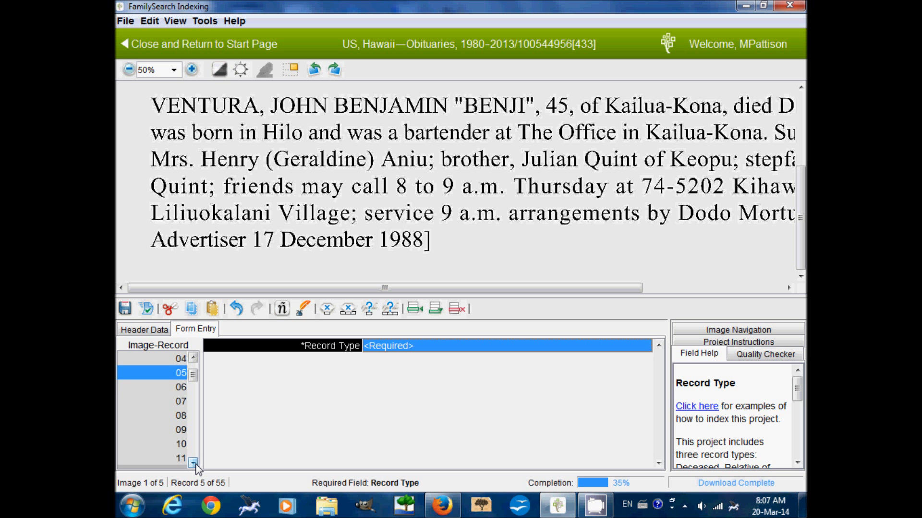
click(193, 463)
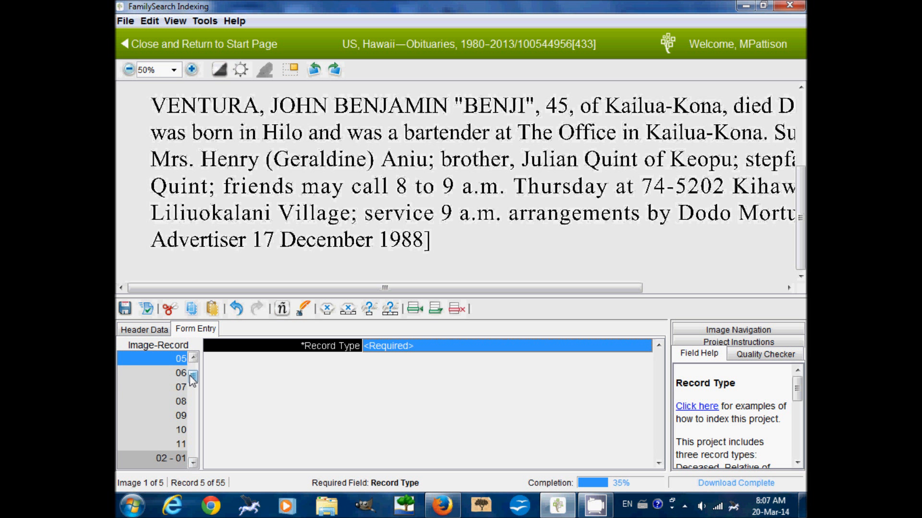
click(348, 310)
click(348, 309)
click(348, 309)
click(349, 310)
click(349, 310)
click(348, 310)
click(348, 310)
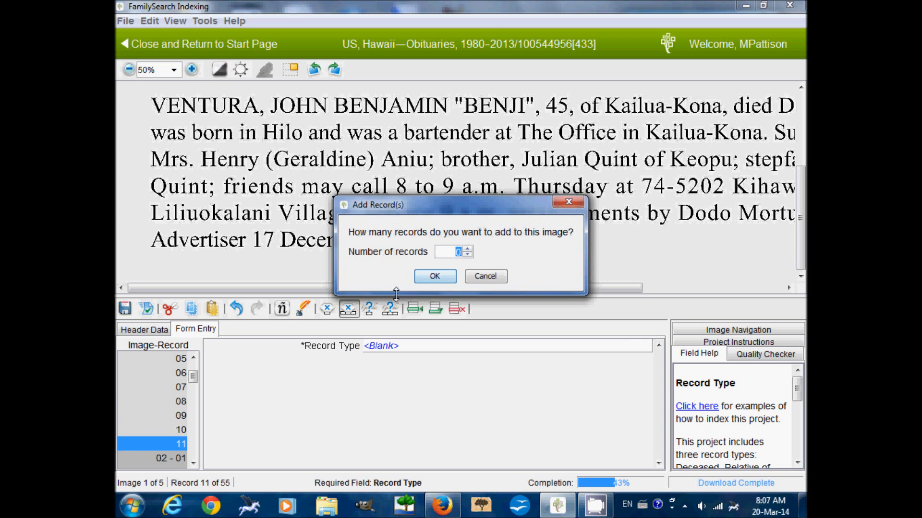
click(435, 276)
Return from the Hawaii batch to the start page and open the US, Idaho—Obituaries batch 81.
drag(419, 128, 406, 181)
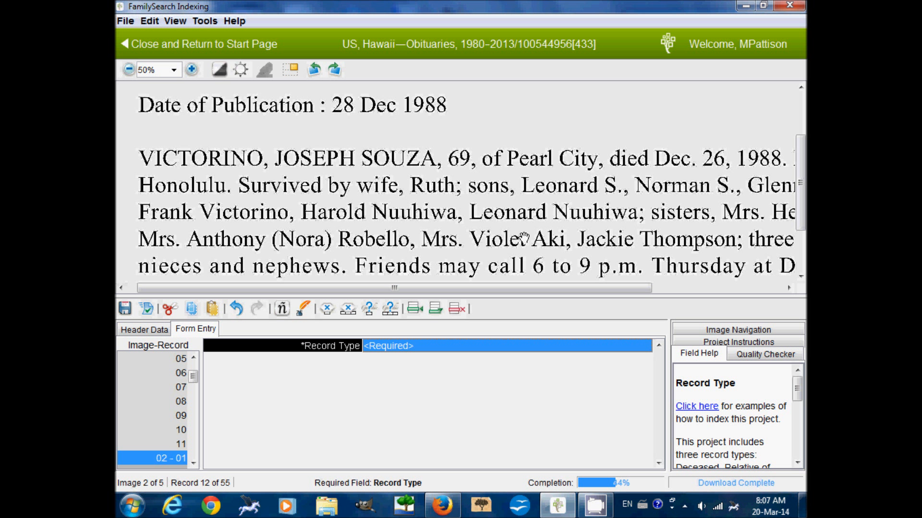
click(140, 46)
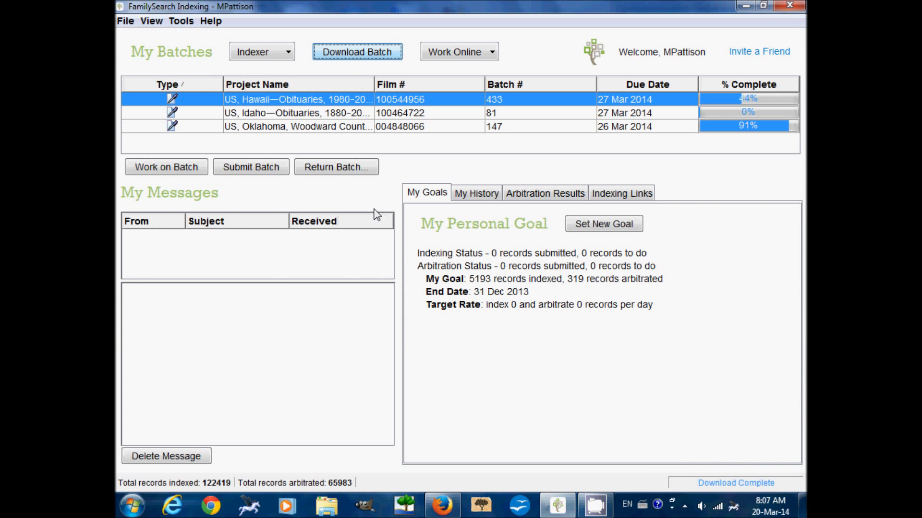
click(274, 117)
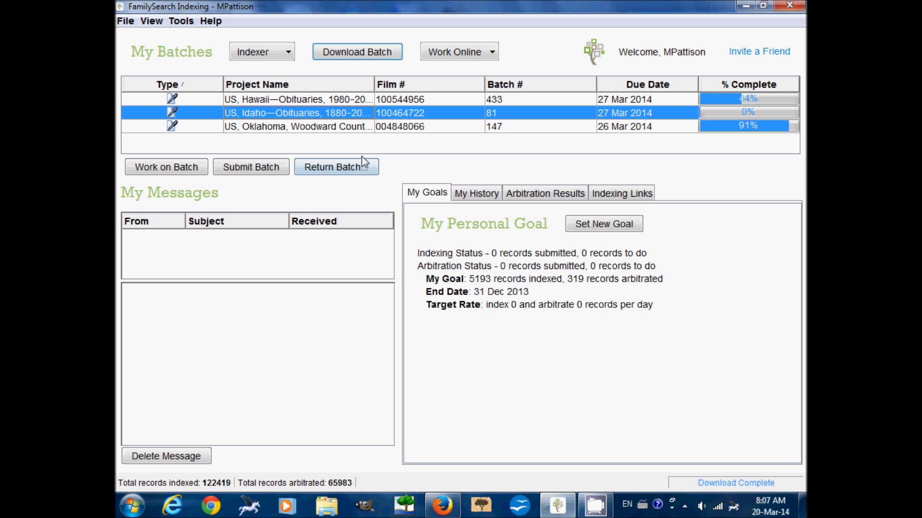
click(188, 167)
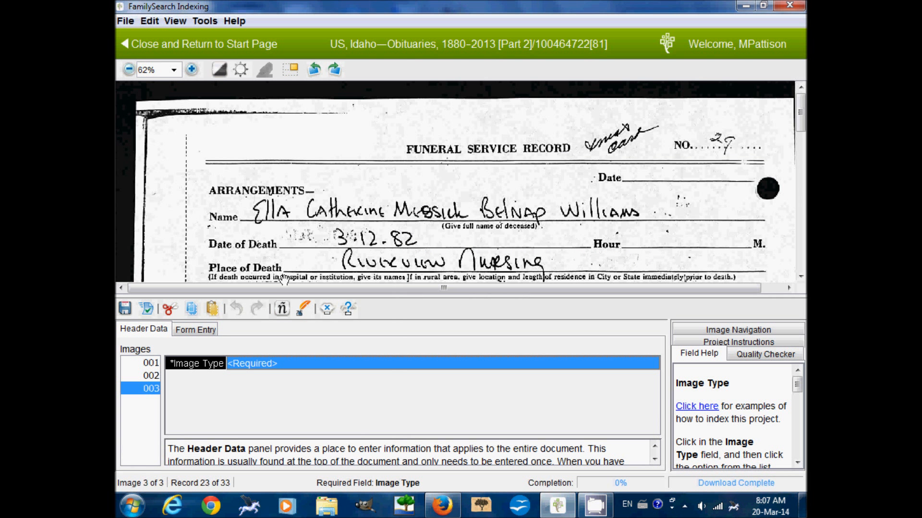
Look over image 001 of the Idaho batch to see what kind of document it is.
click(149, 364)
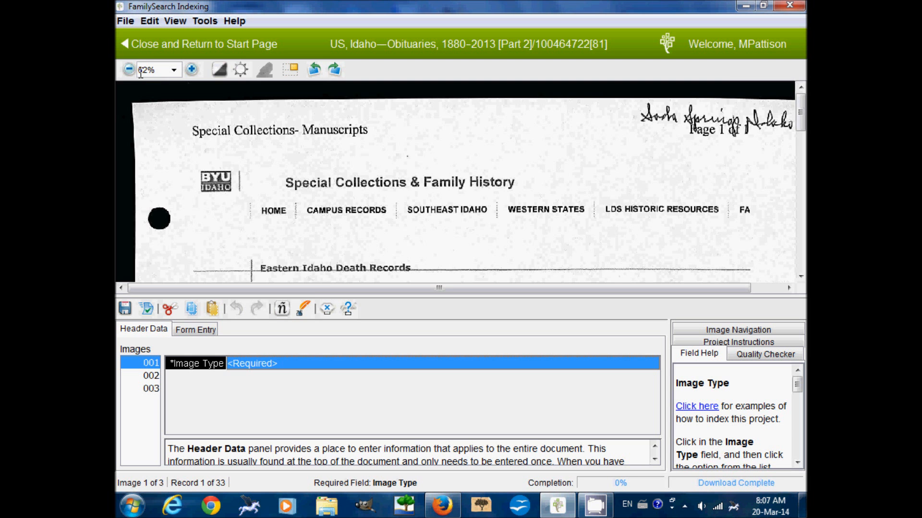
drag(410, 199, 413, 92)
mouse_move(439, 220)
mouse_down()
mouse_move(421, 150)
mouse_move(391, 250)
mouse_move(395, 120)
mouse_up()
mouse_move(396, 261)
mouse_down()
mouse_move(403, 106)
mouse_move(404, 251)
mouse_move(398, 189)
mouse_up()
Examine the handwritten form, funeral program and newspaper obituary on image 002, including the parents, spouses and survivors.
click(151, 376)
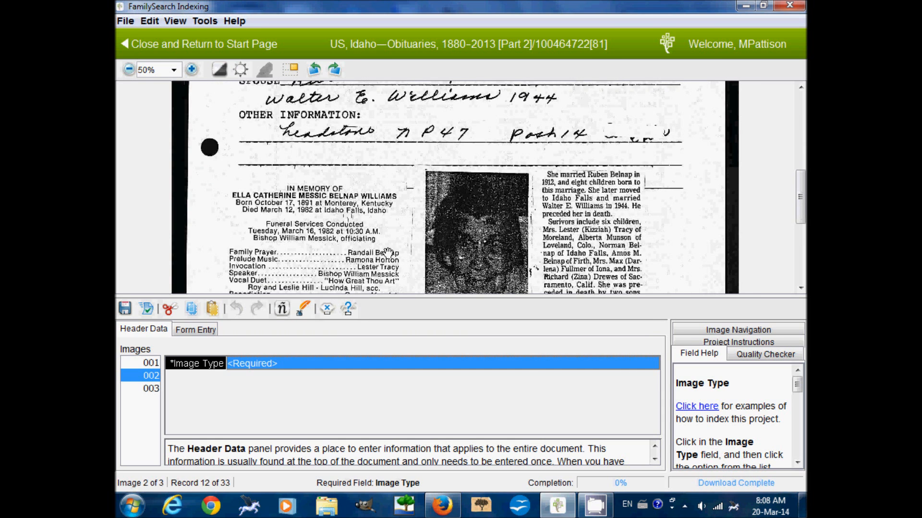
mouse_move(327, 241)
mouse_down()
mouse_move(327, 273)
mouse_move(333, 103)
mouse_up()
drag(332, 156, 332, 88)
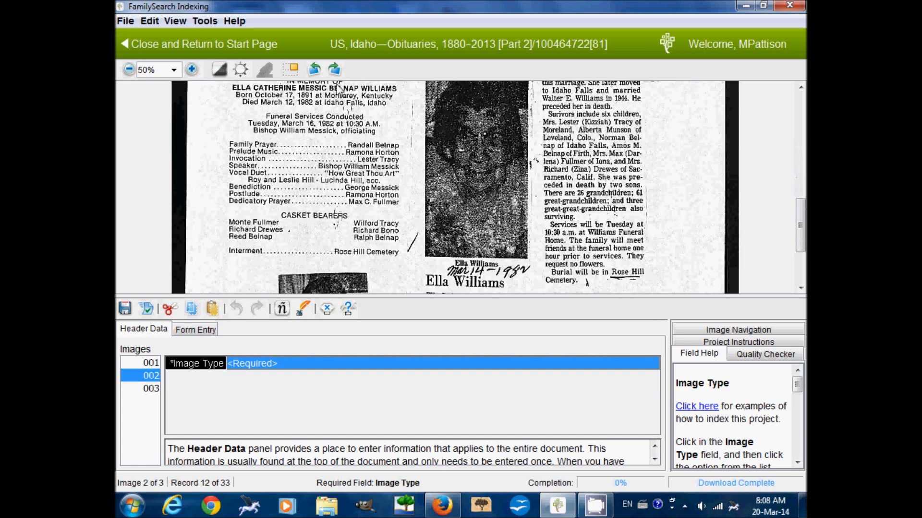
mouse_move(330, 202)
mouse_down()
mouse_move(330, 125)
mouse_move(341, 232)
mouse_up()
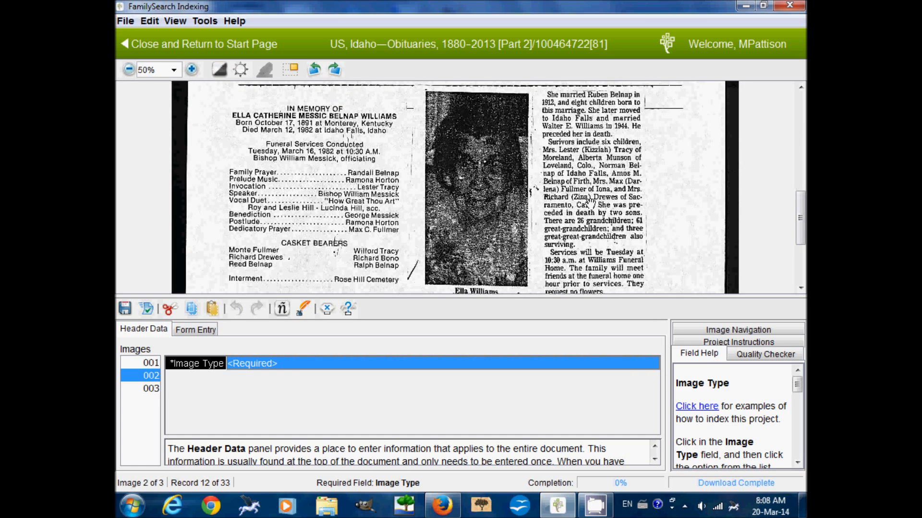
drag(584, 207, 627, 323)
drag(622, 199, 617, 257)
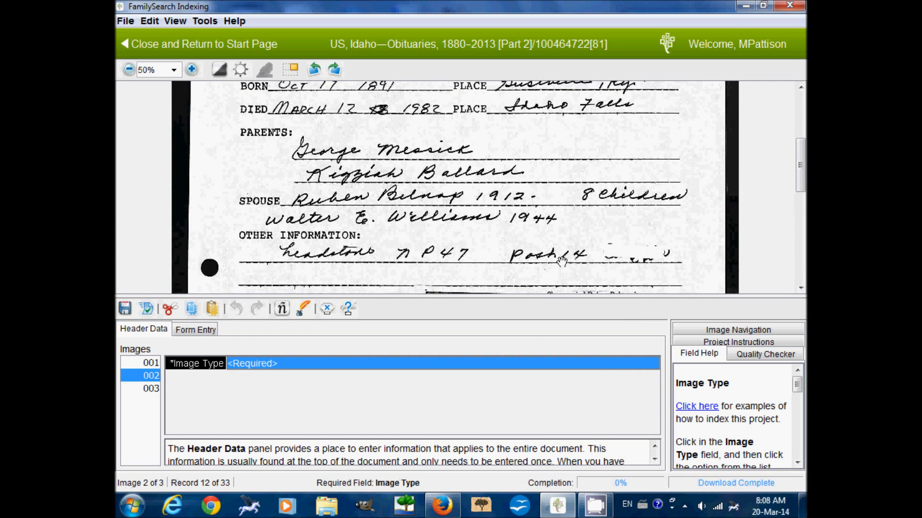
scroll(561, 261, down, 5)
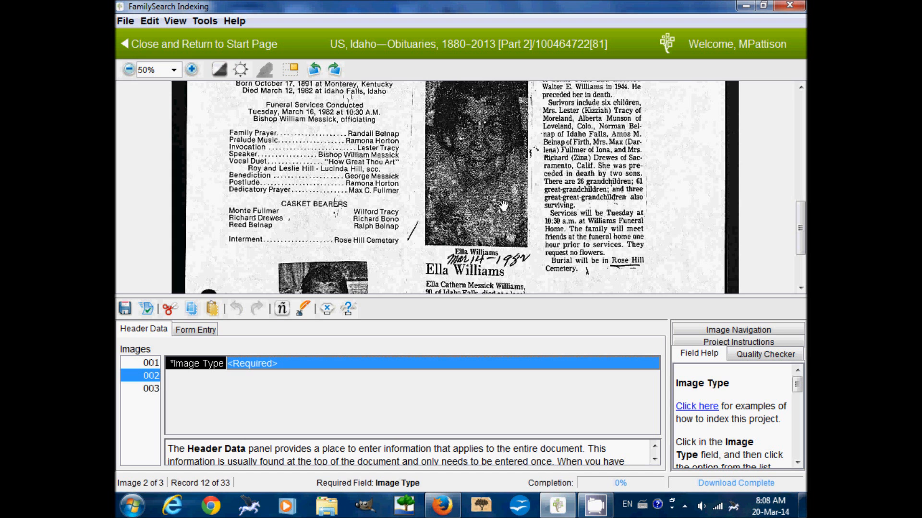
scroll(398, 127, up, 5)
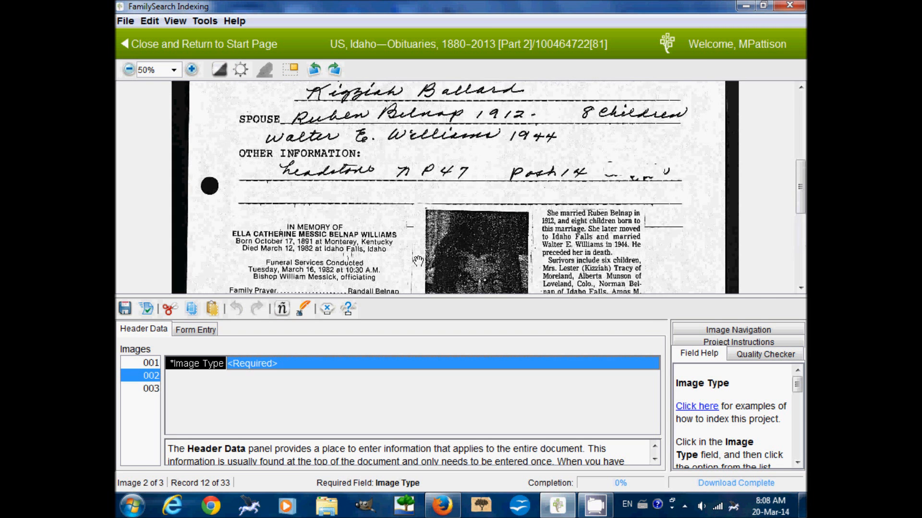
scroll(394, 99, up, 1)
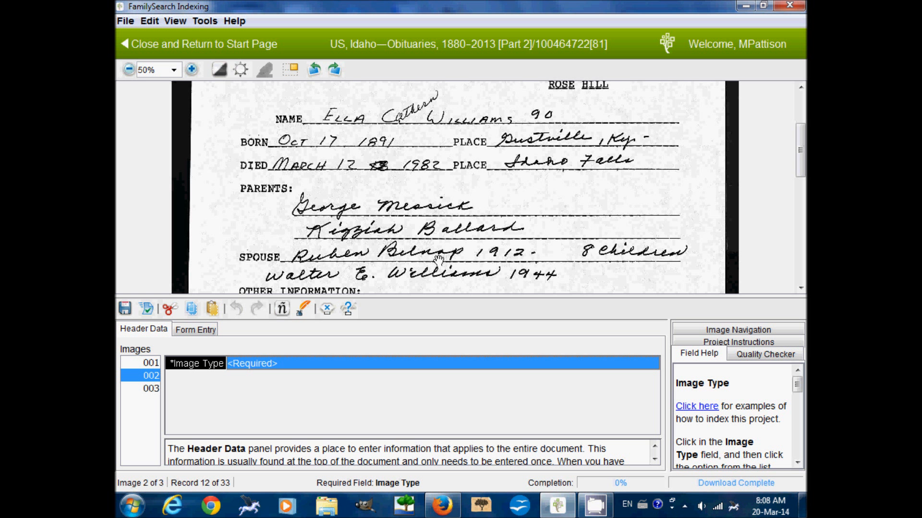
drag(413, 276, 412, 158)
scroll(412, 157, down, 2)
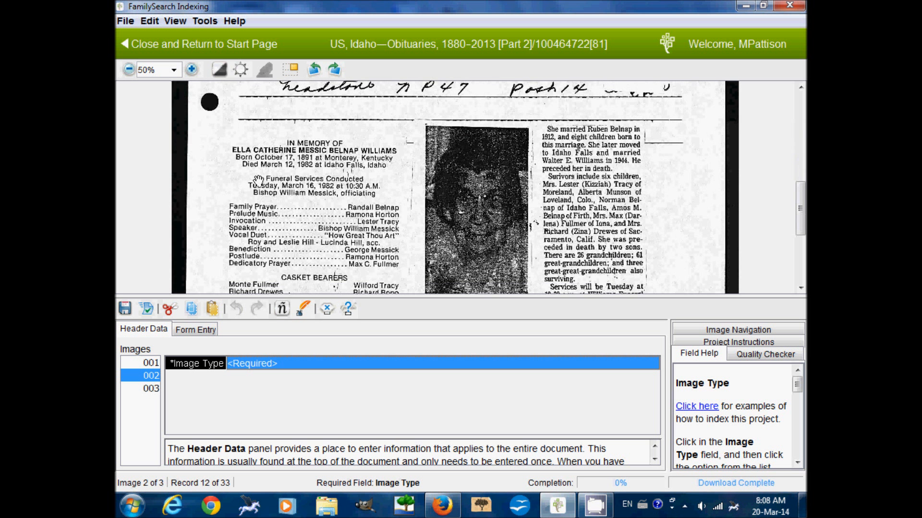
scroll(380, 198, down, 1)
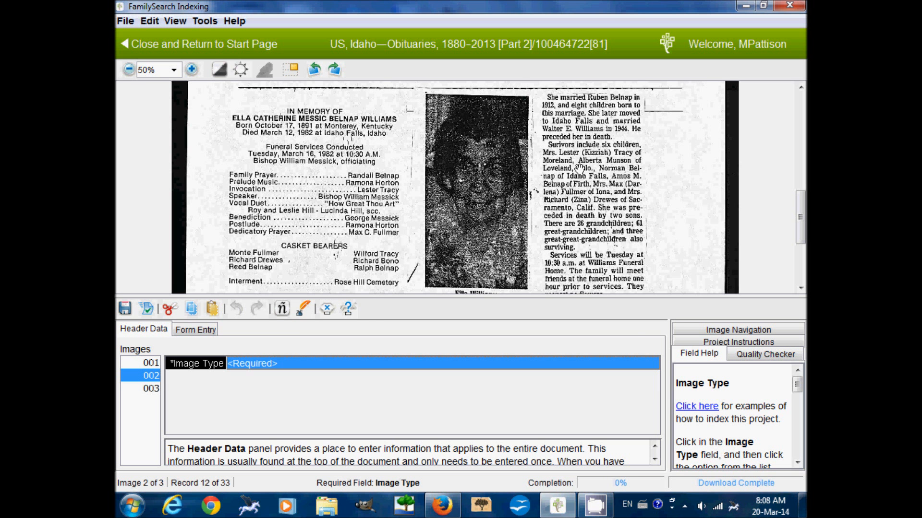
scroll(581, 169, down, 1)
scroll(497, 281, down, 1)
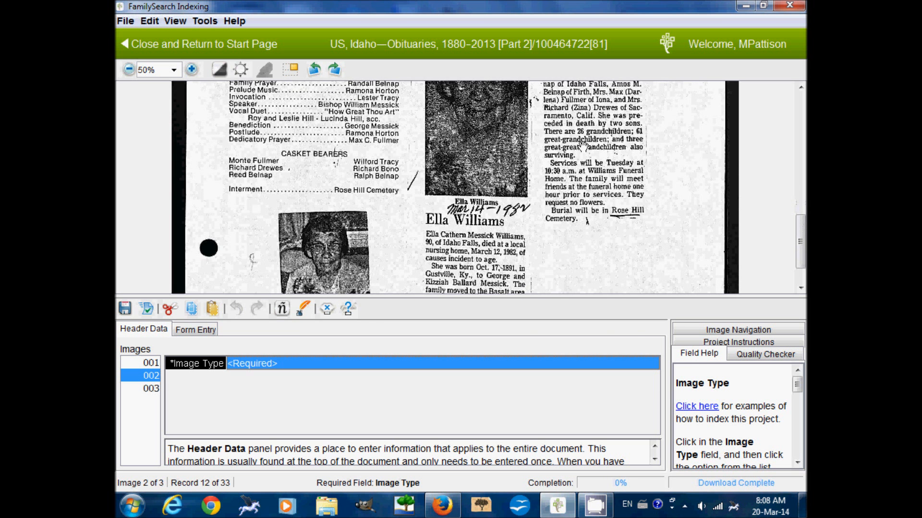
scroll(576, 192, up, 1)
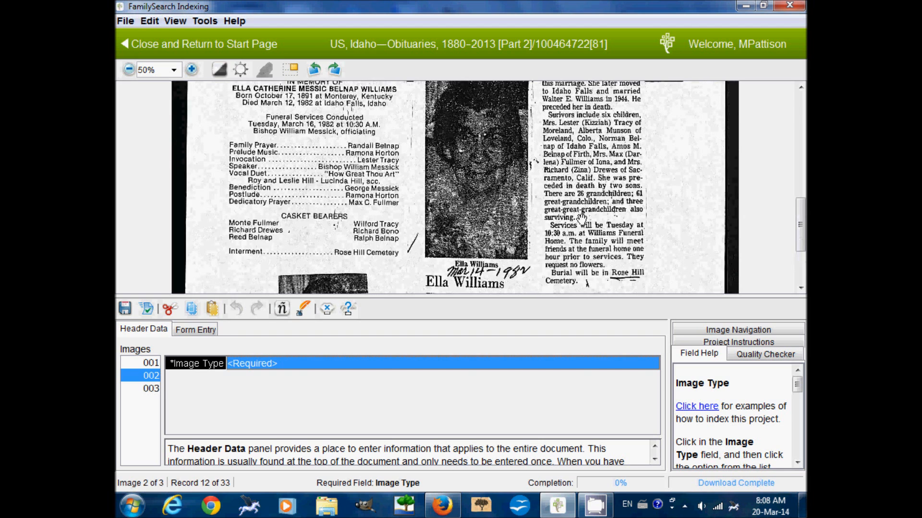
Examine the funeral service record on image 003 at 62% zoom, including the deceased's name and date of death.
click(144, 390)
scroll(541, 211, up, 3)
scroll(542, 212, up, 5)
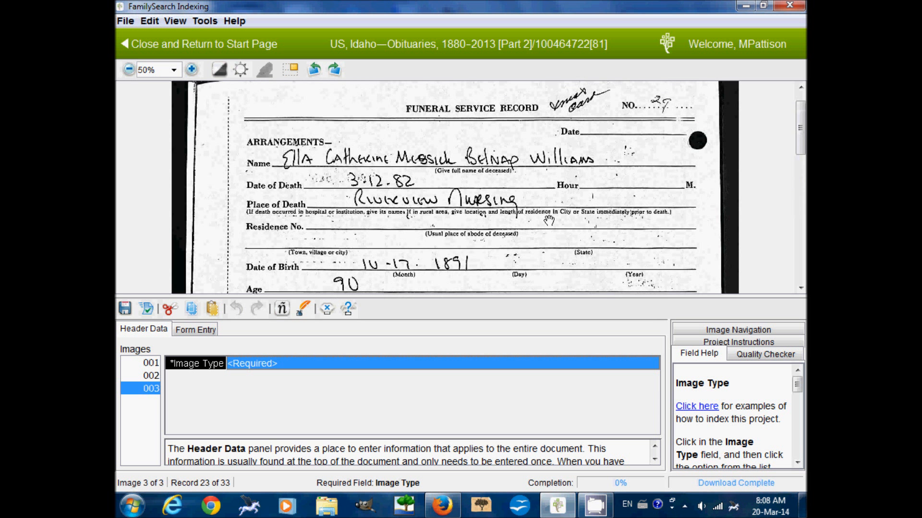
drag(549, 220, 549, 207)
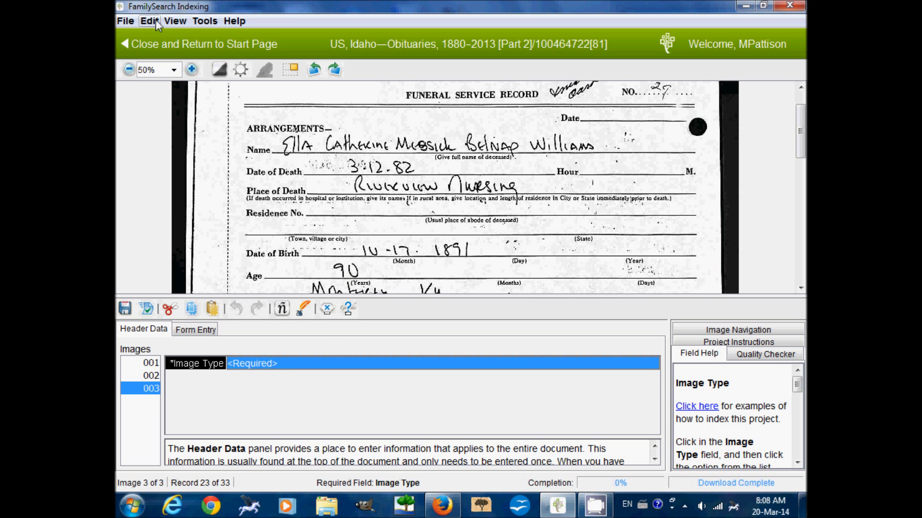
click(191, 69)
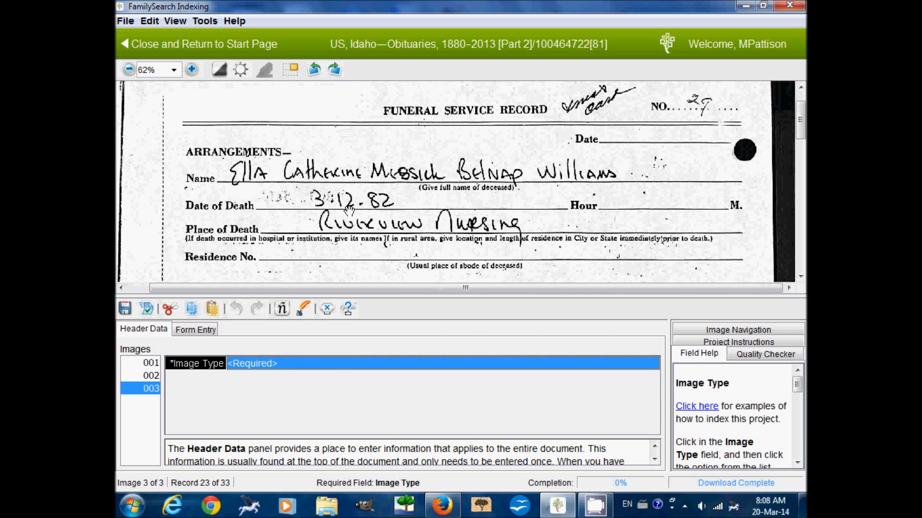
Mark image 003 as Normal and set the record type of its first record to Deceased.
click(333, 368)
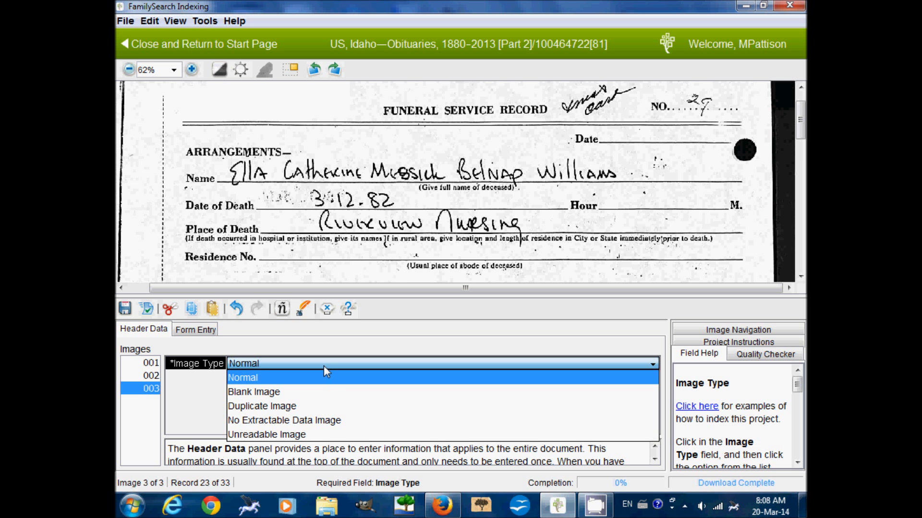
click(324, 365)
click(197, 331)
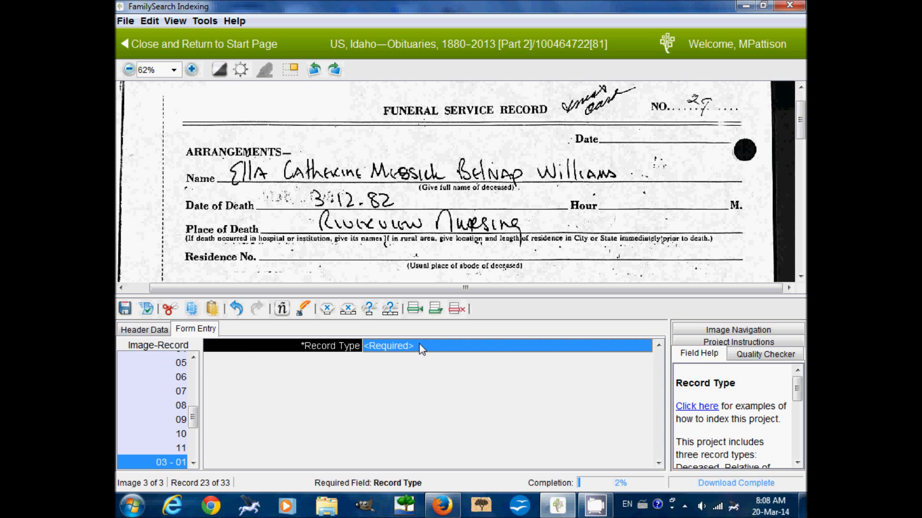
click(420, 347)
click(645, 346)
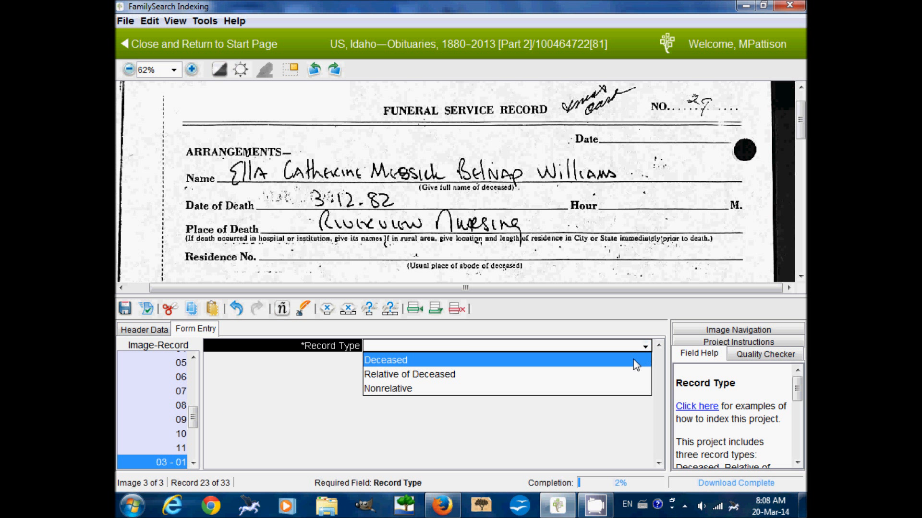
click(387, 360)
key(Tab)
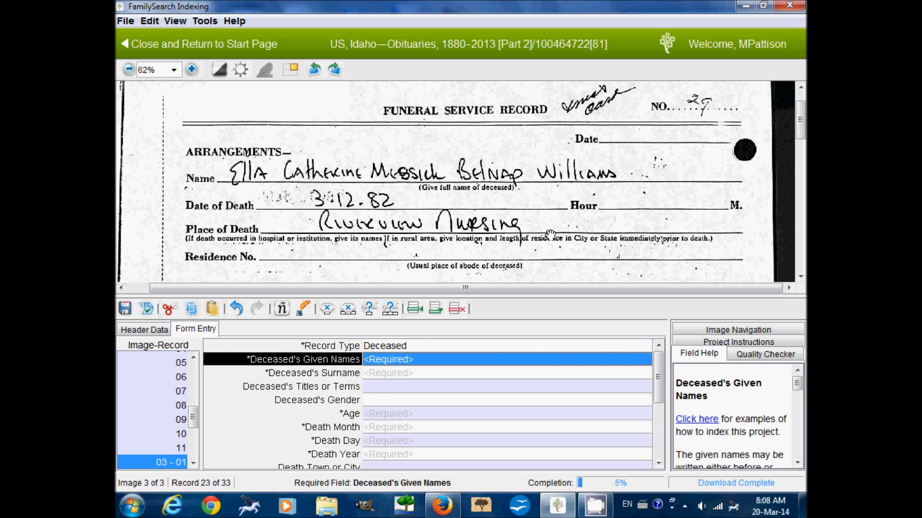
Enter the deceased's given names and surname from the funeral service record, treating only the last word as the surname.
text(Ella Catherine Messick Belnap)
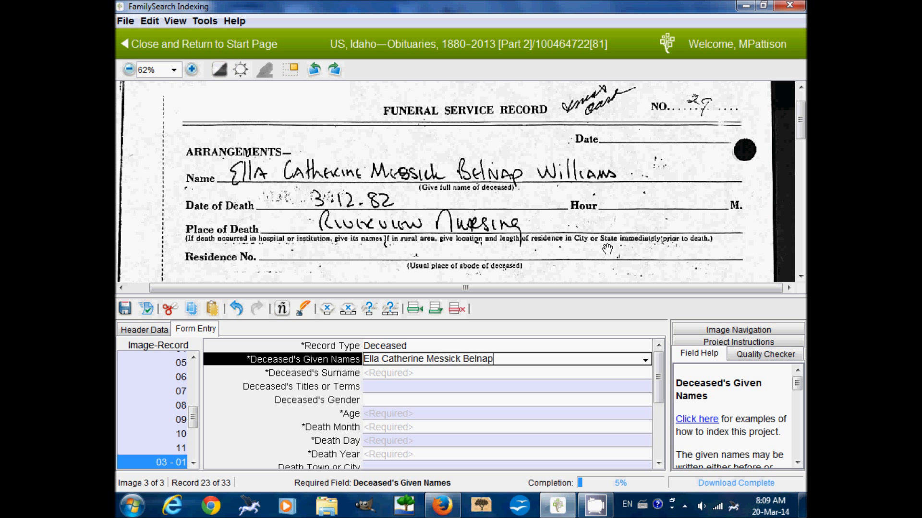
key(Tab)
text(Willi)
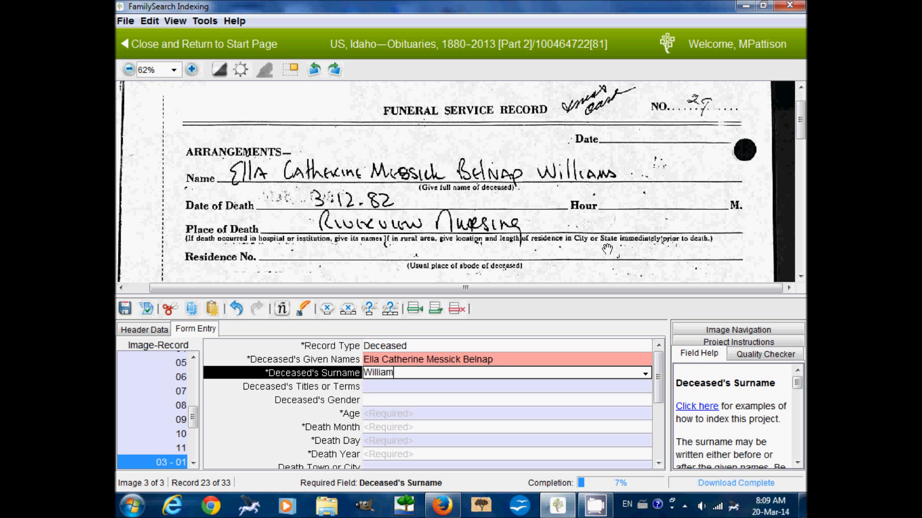
text(ams)
key(Tab)
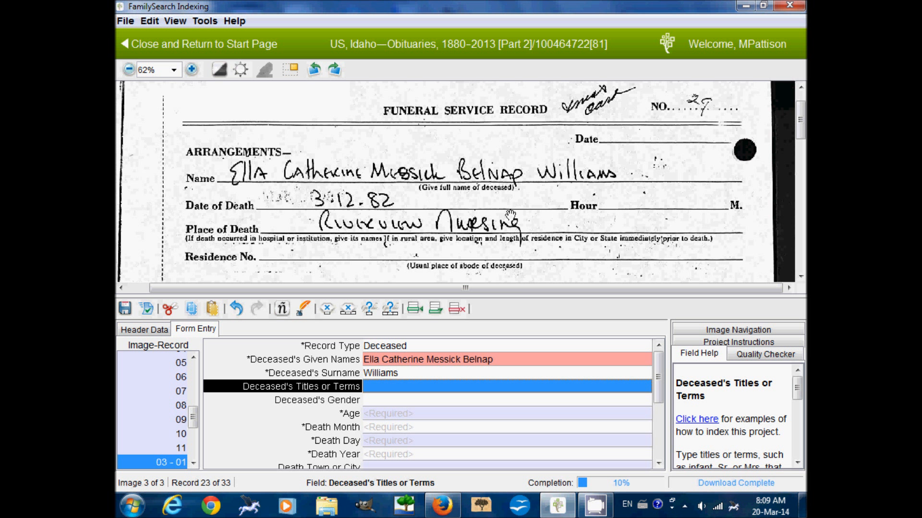
Check the father's name on the form and move the deceased's maiden and former married names from the given names into the surname.
scroll(514, 256, down, 5)
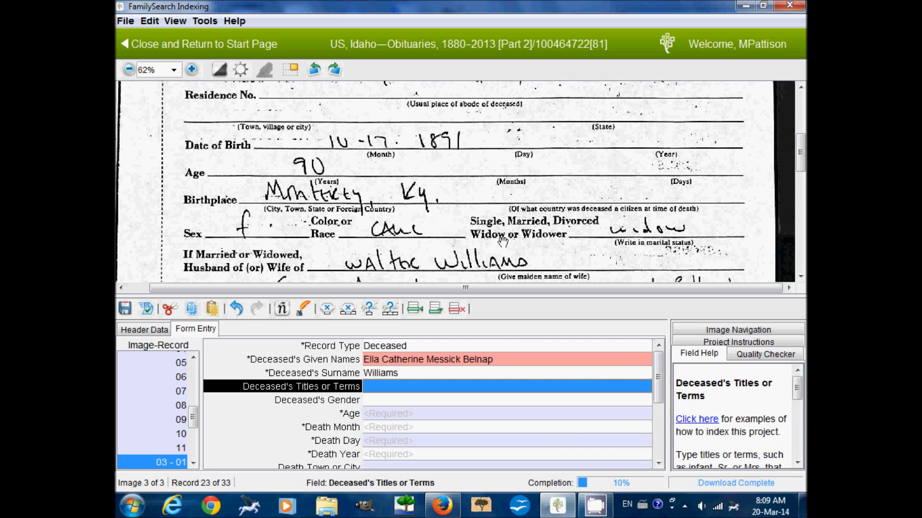
scroll(502, 247, down, 2)
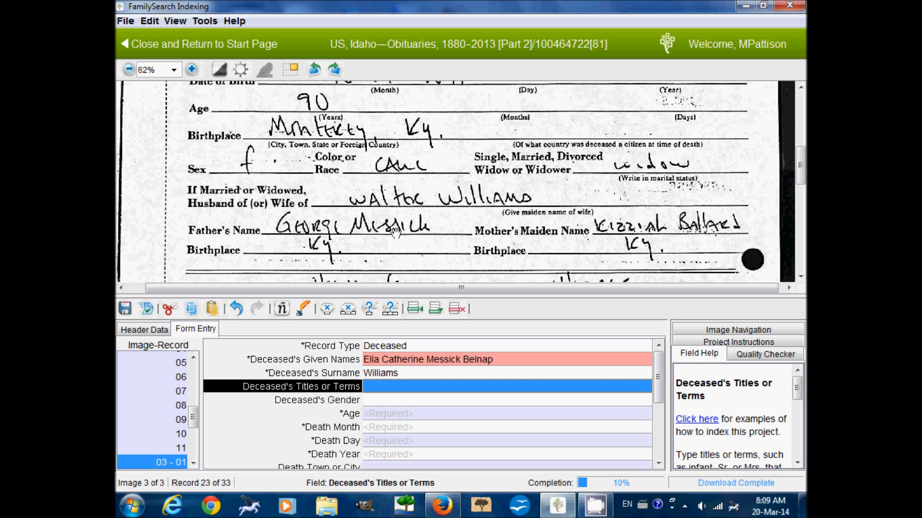
click(450, 362)
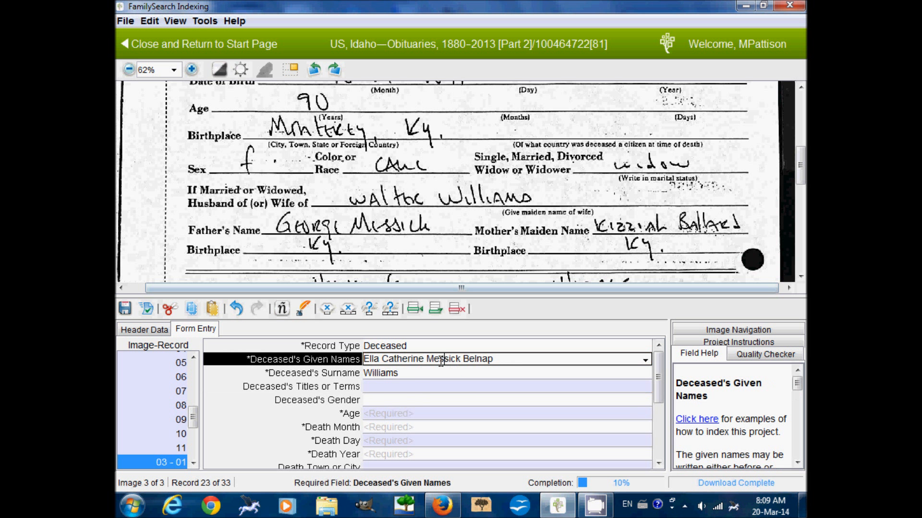
drag(428, 360, 488, 361)
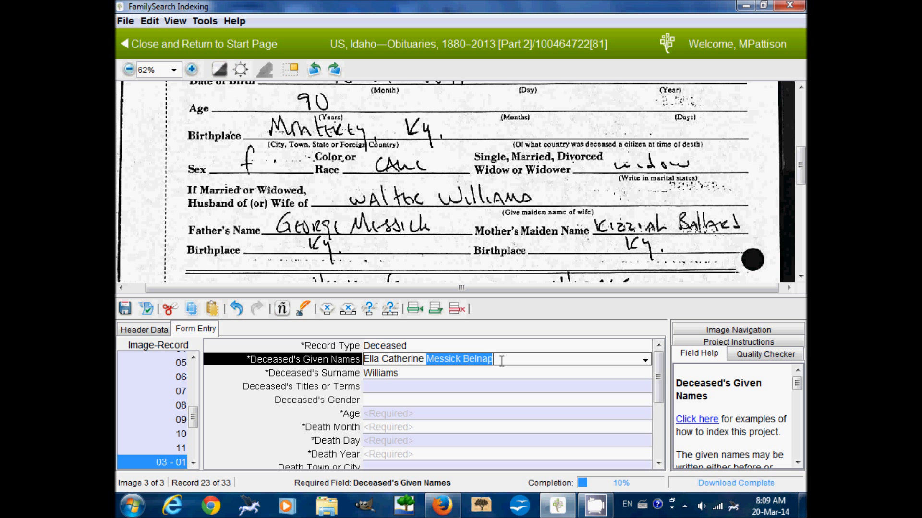
click(365, 373)
text(Messick Belnap)
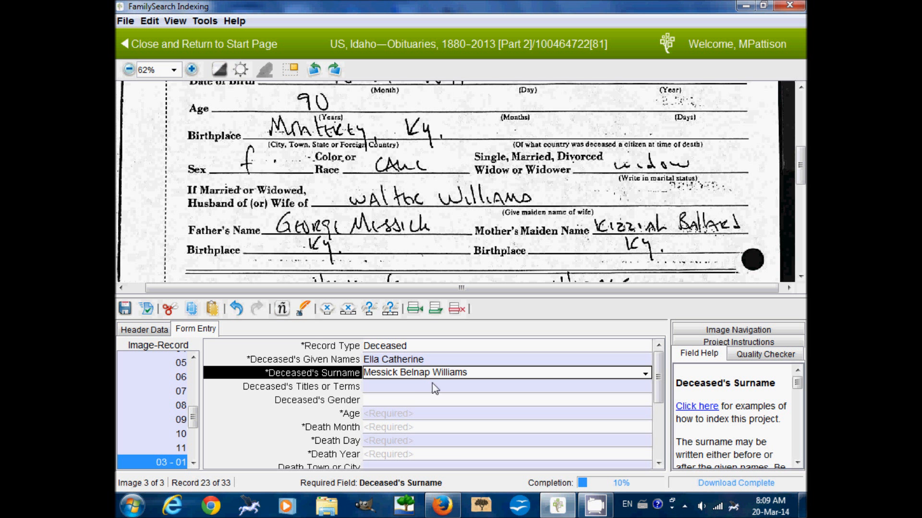
Leave the deceased's titles blank, and set the gender to F and the age to 90 from the form.
drag(544, 120, 546, 144)
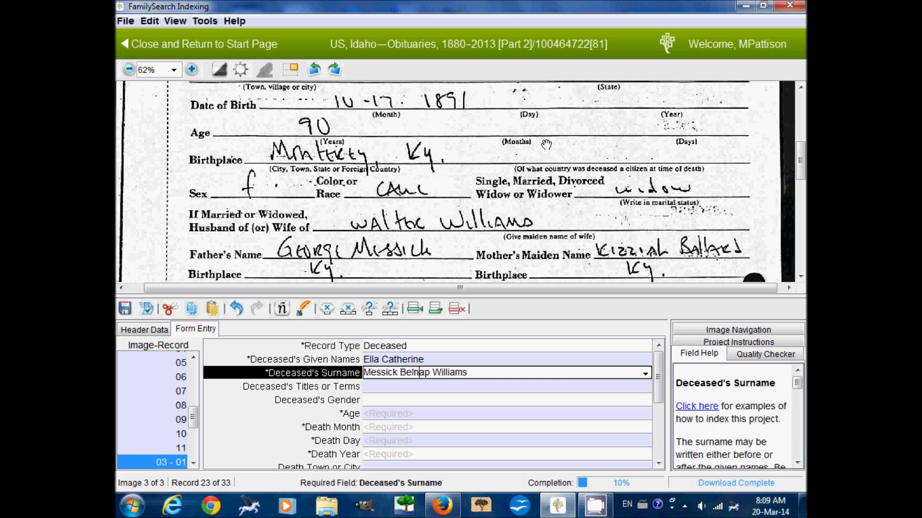
scroll(547, 144, down, 10)
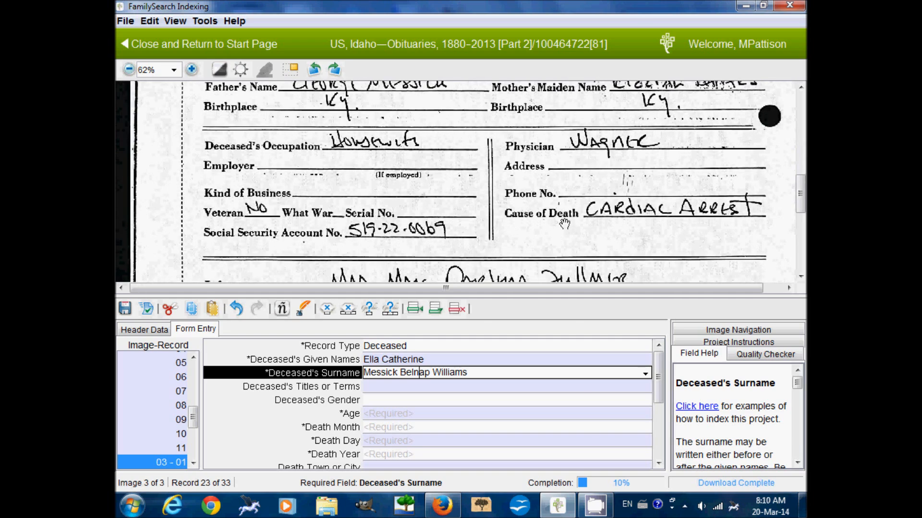
scroll(559, 125, down, 3)
scroll(532, 175, up, 10)
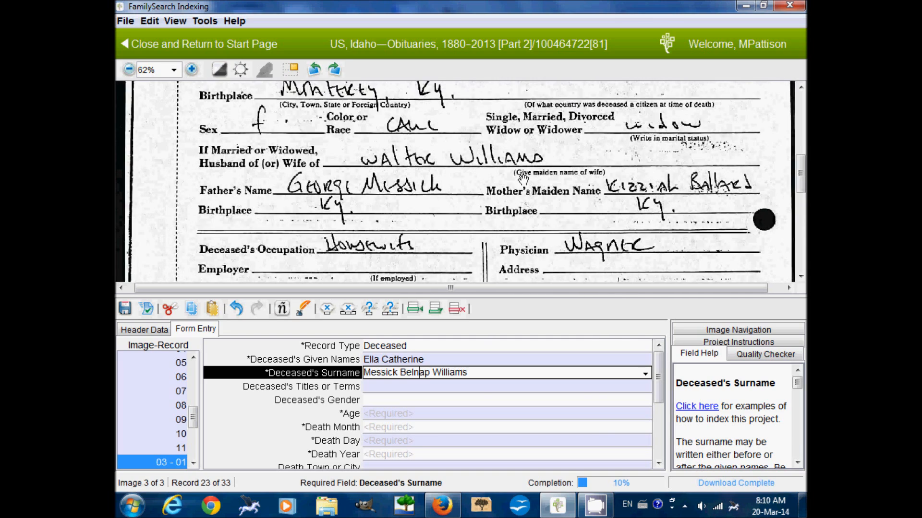
scroll(532, 176, up, 3)
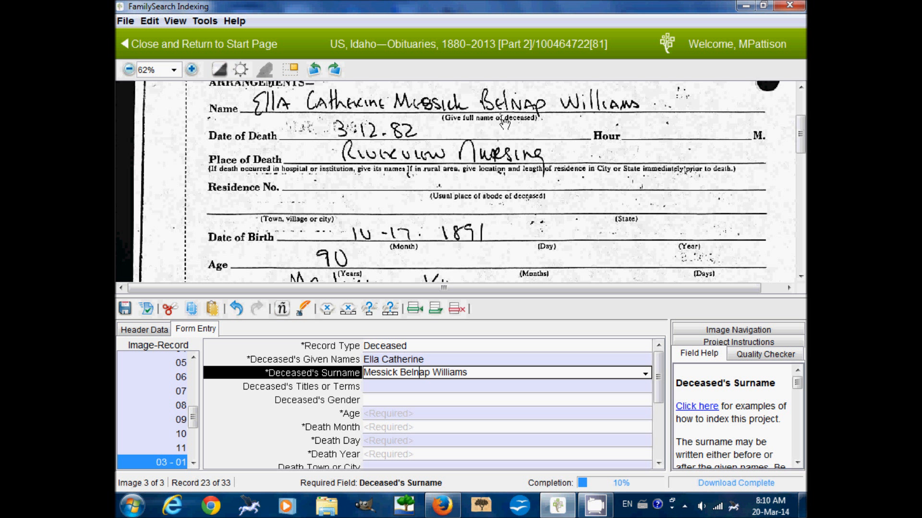
click(536, 388)
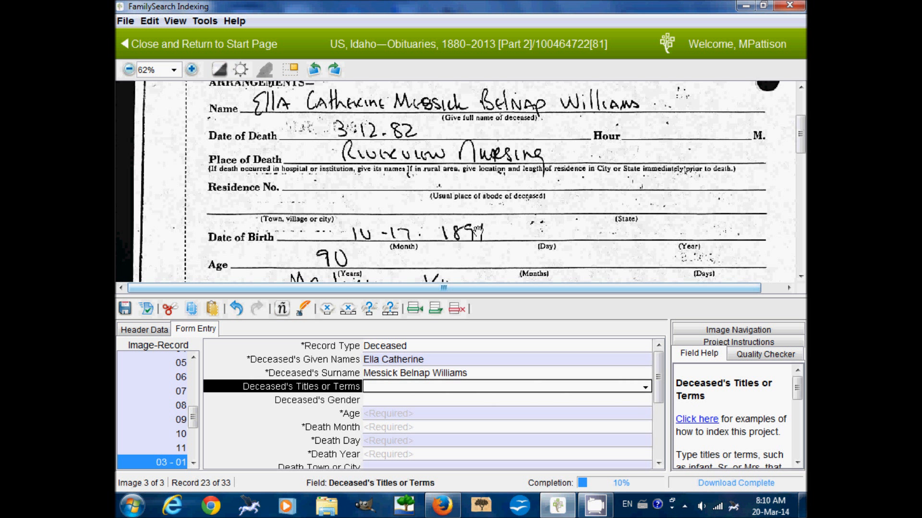
click(453, 401)
drag(526, 168, 527, 210)
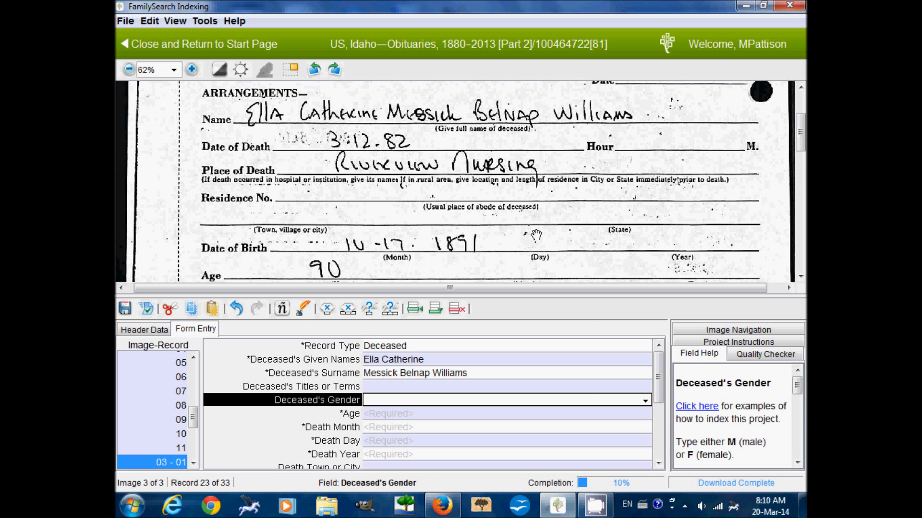
drag(536, 245, 535, 207)
drag(533, 245, 536, 196)
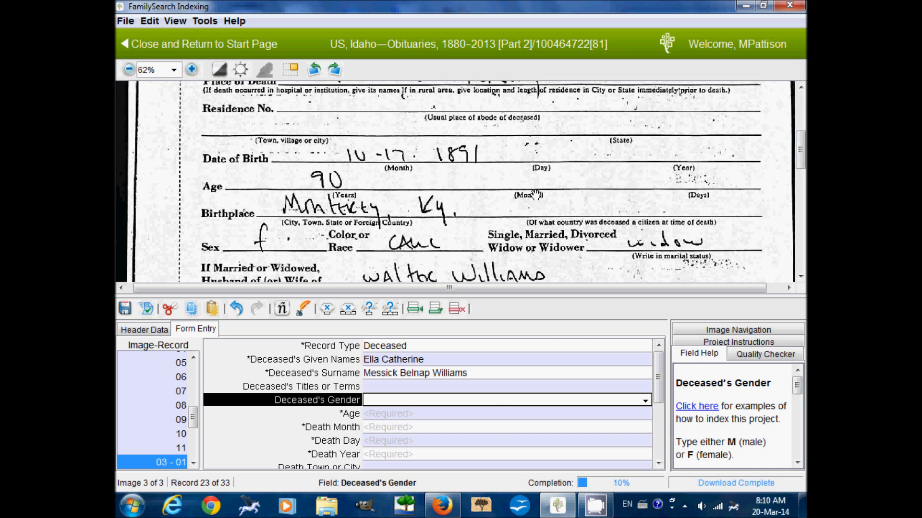
drag(529, 249, 535, 231)
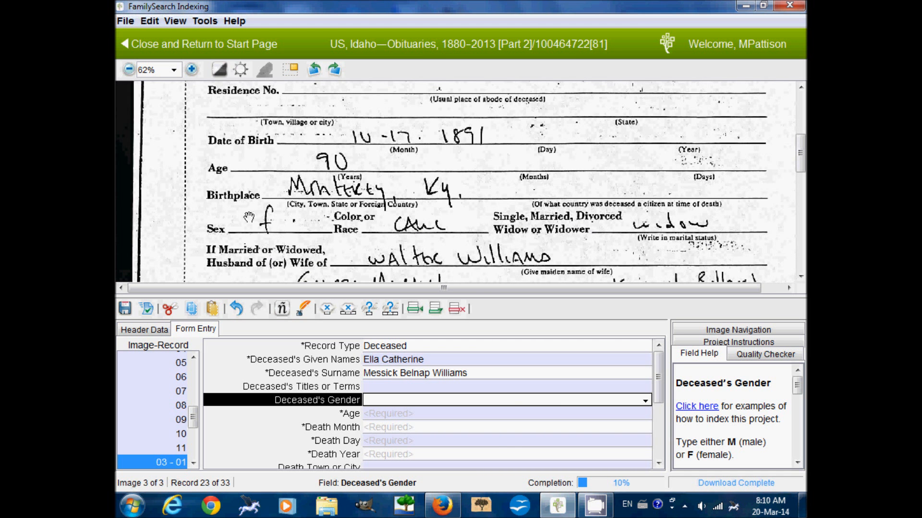
text(F)
key(Tab)
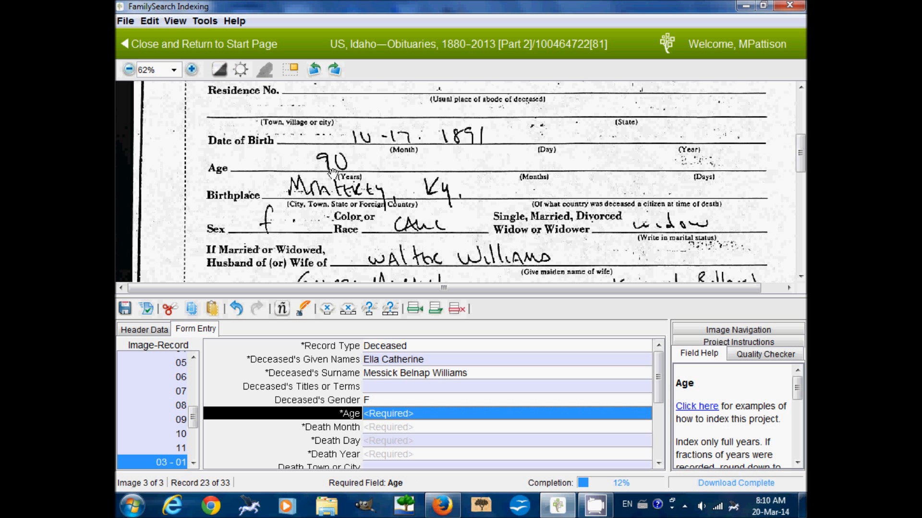
text(90)
key(Tab)
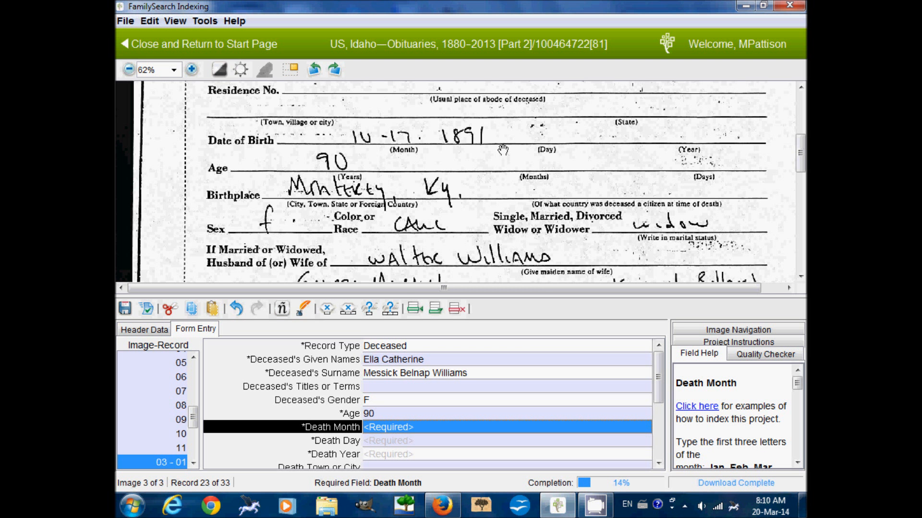
Set the death date to Mar 12, 1982 from the service record.
scroll(502, 151, up, 5)
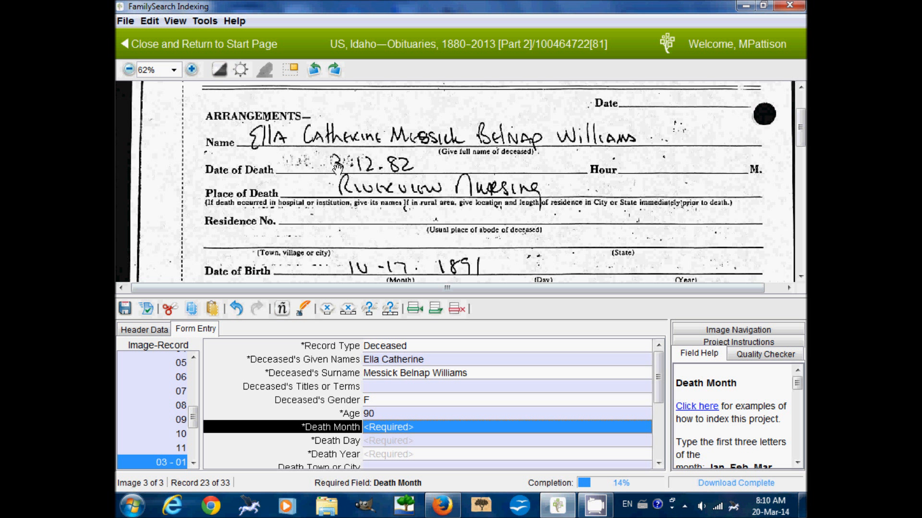
text(Mar)
key(Tab)
text(12)
key(Tab)
text(1)
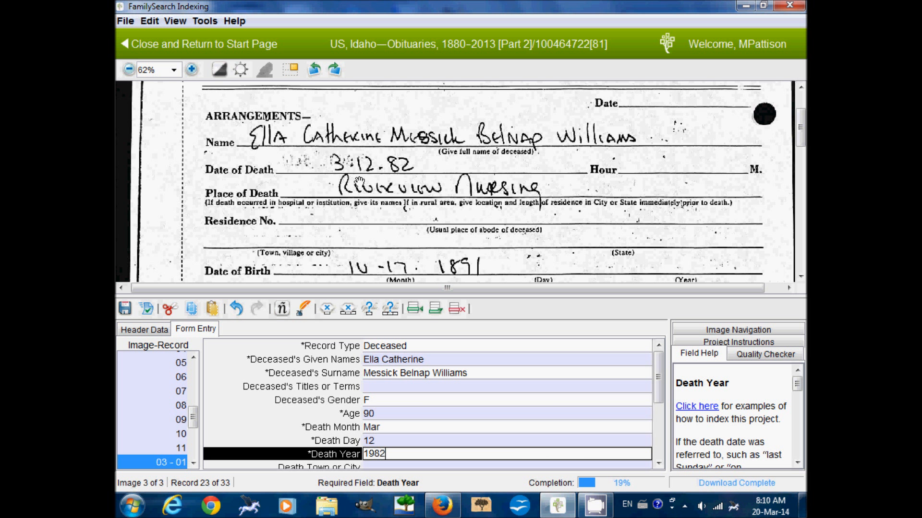
key(Tab)
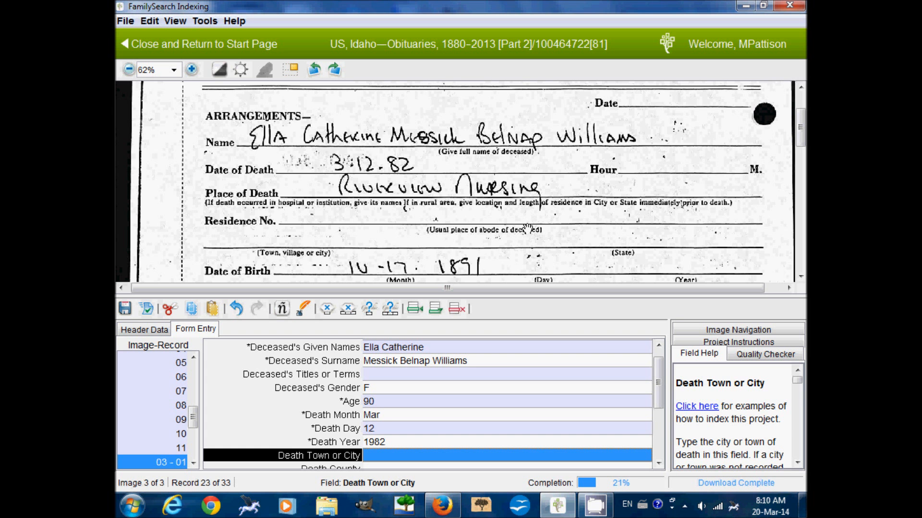
Leave the death town, county and state blank and enter the deceased's birth month, day and year from the form.
scroll(519, 266, down, 5)
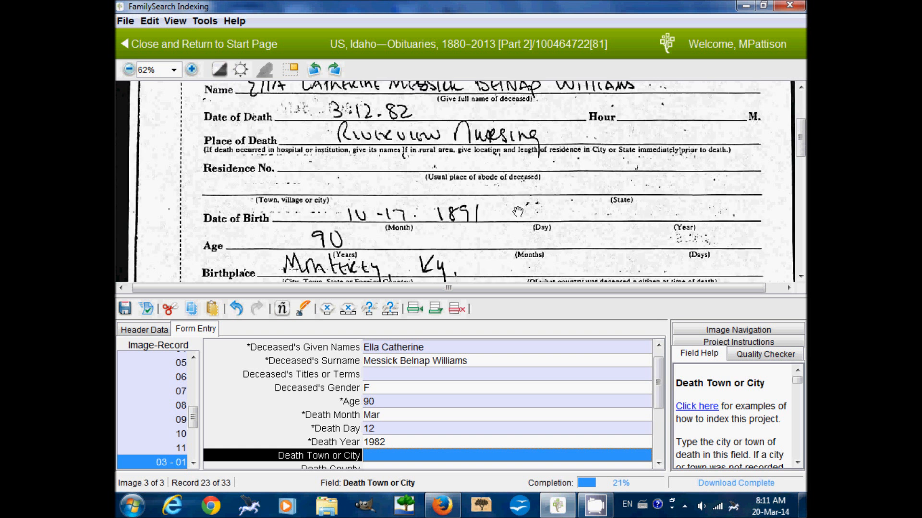
drag(524, 218, 523, 127)
mouse_move(512, 233)
mouse_down()
mouse_move(511, 107)
mouse_move(492, 224)
mouse_move(492, 177)
mouse_up()
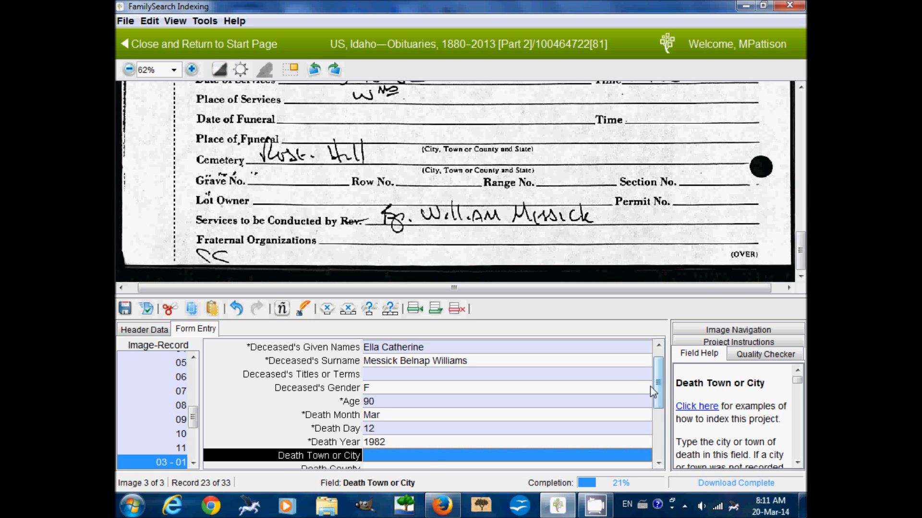
scroll(376, 429, down, 3)
click(375, 423)
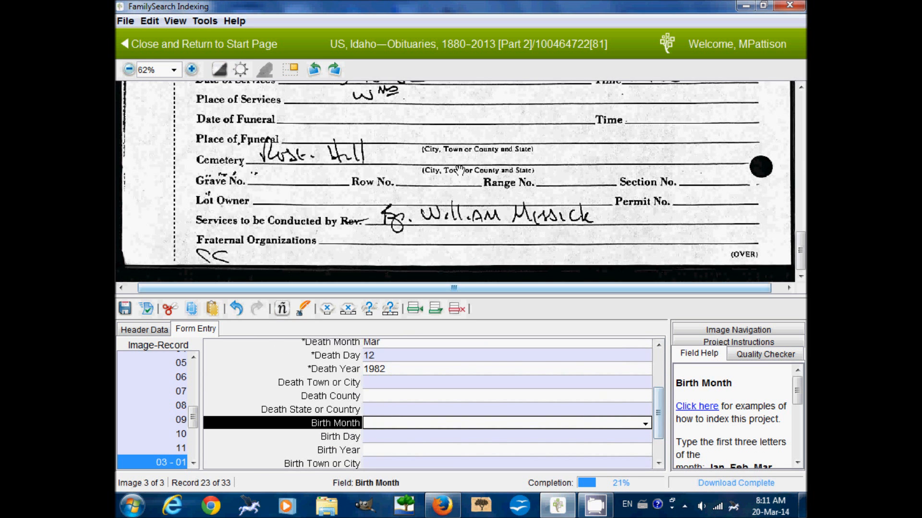
drag(463, 133, 454, 257)
scroll(454, 257, up, 10)
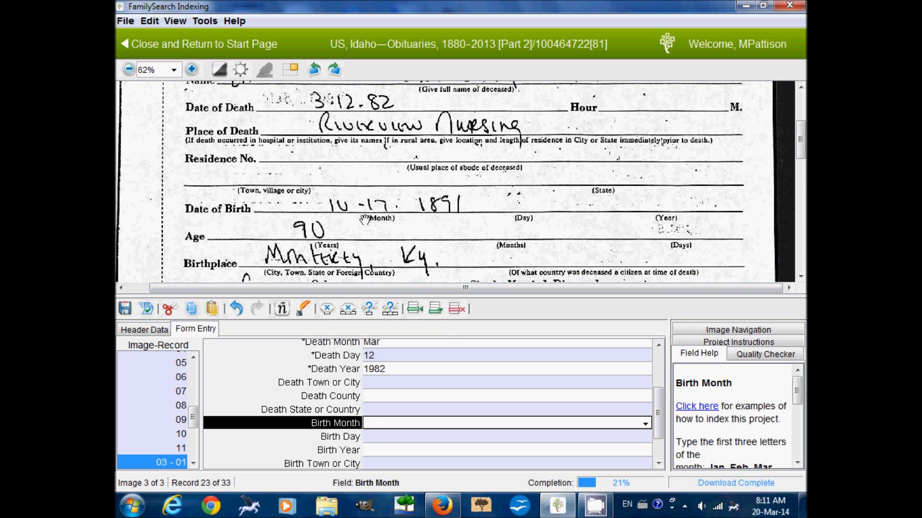
text(Oct)
key(Tab)
text(17)
key(Tab)
text(18)
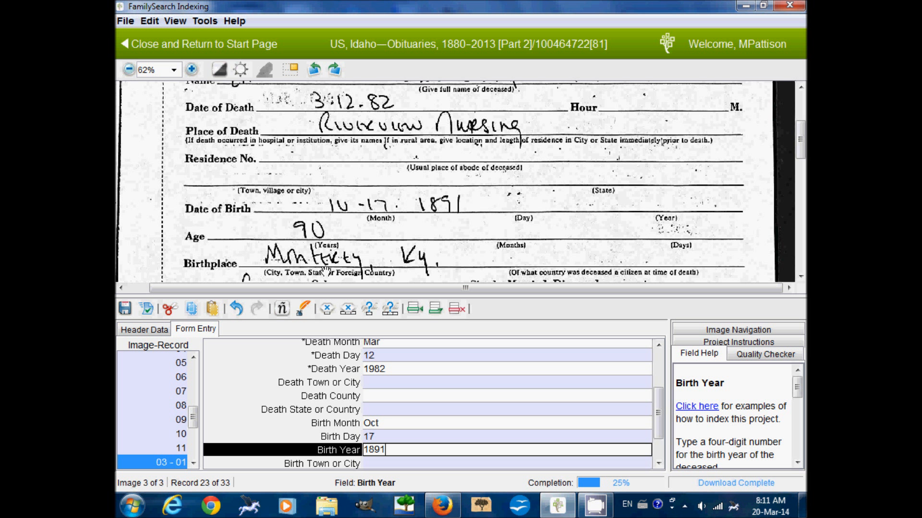
text(91)
key(Tab)
Set the birth town to Monterey and the birth state to Kentucky, leaving the birth county blank.
text(M)
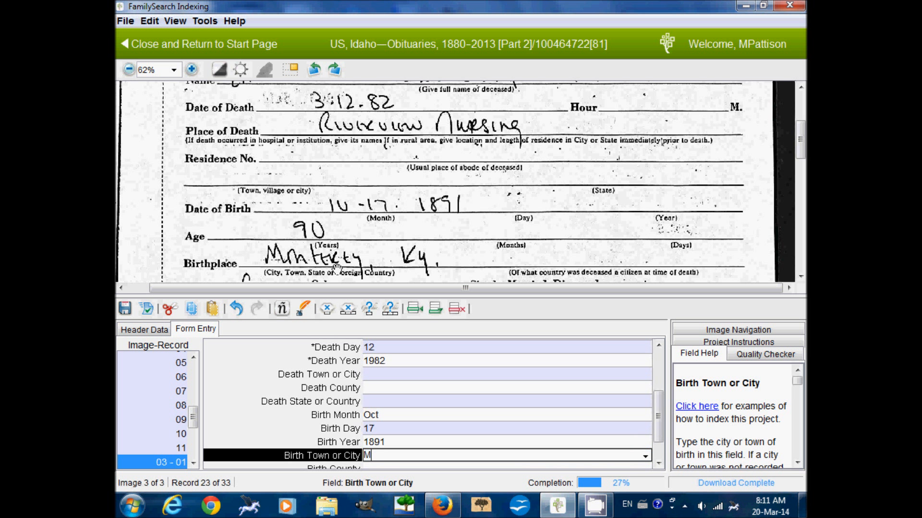
text(onterey)
key(Tab)
key(Tab)
text(K)
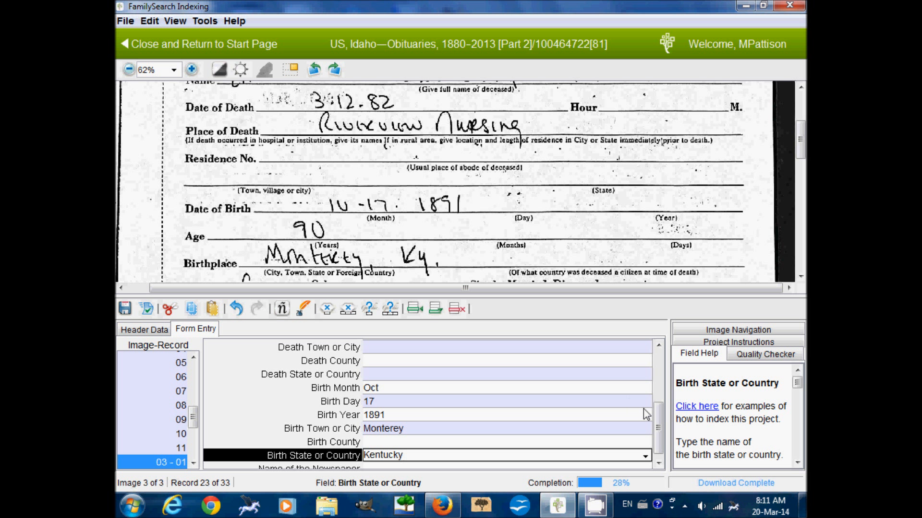
Leave the newspaper name blank and advance to the second record of image 003.
click(658, 463)
click(488, 463)
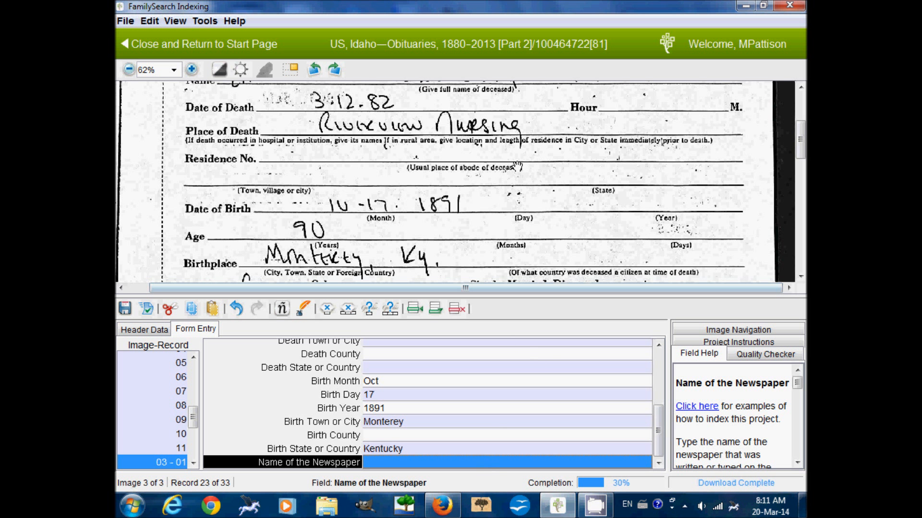
drag(545, 130, 566, 252)
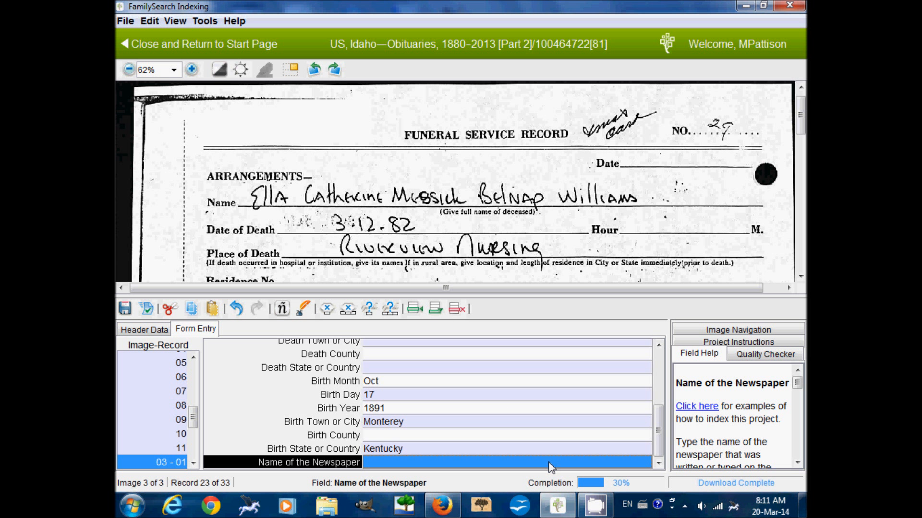
key(Tab)
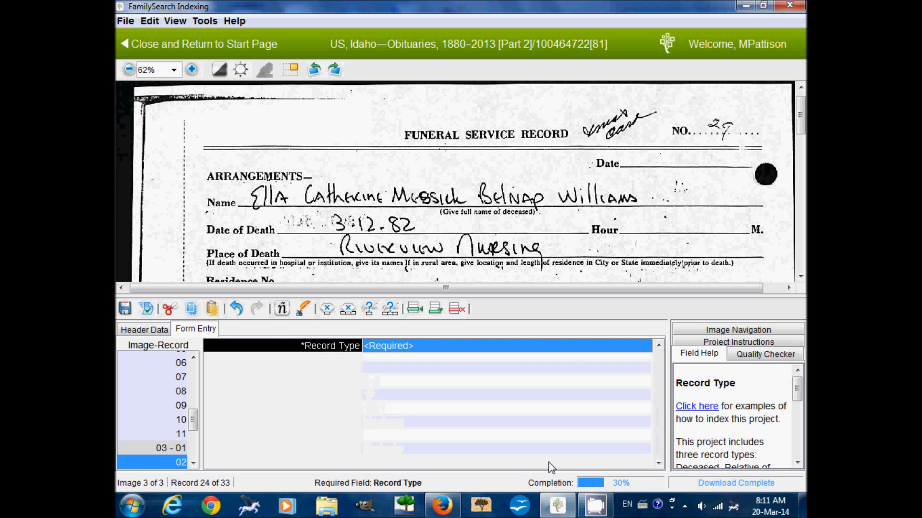
Set record 02 of image 003 to Relative of Deceased with the relationship Husband, as found on the service record.
drag(466, 232, 459, 168)
drag(456, 221, 451, 152)
drag(440, 242, 438, 199)
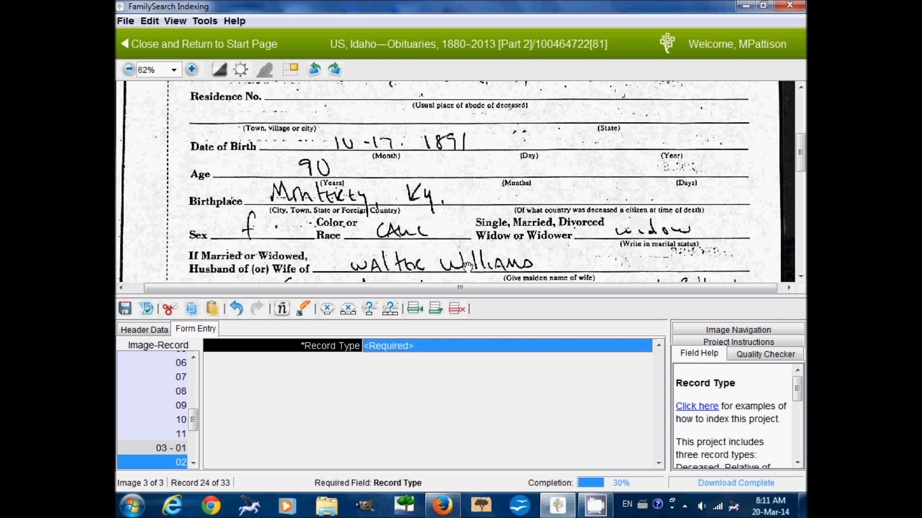
text(Relative of Deceased)
key(Tab)
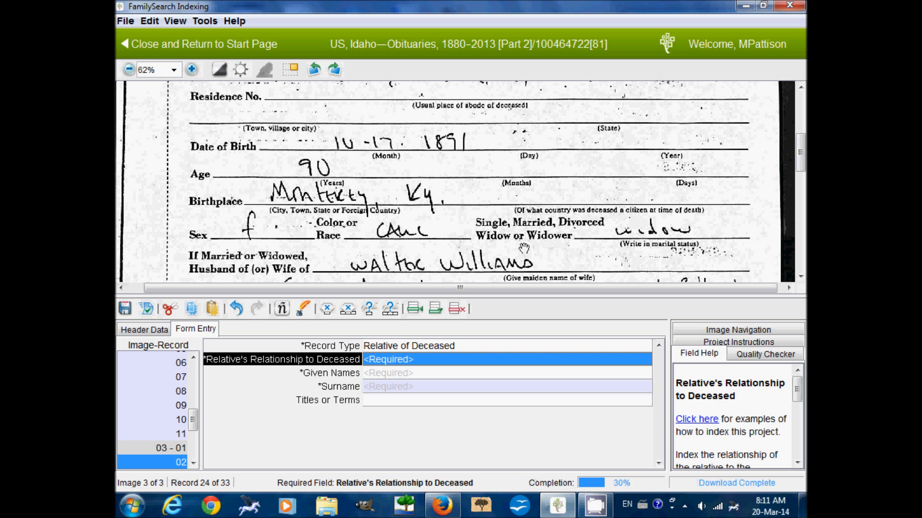
text(Husband)
key(Tab)
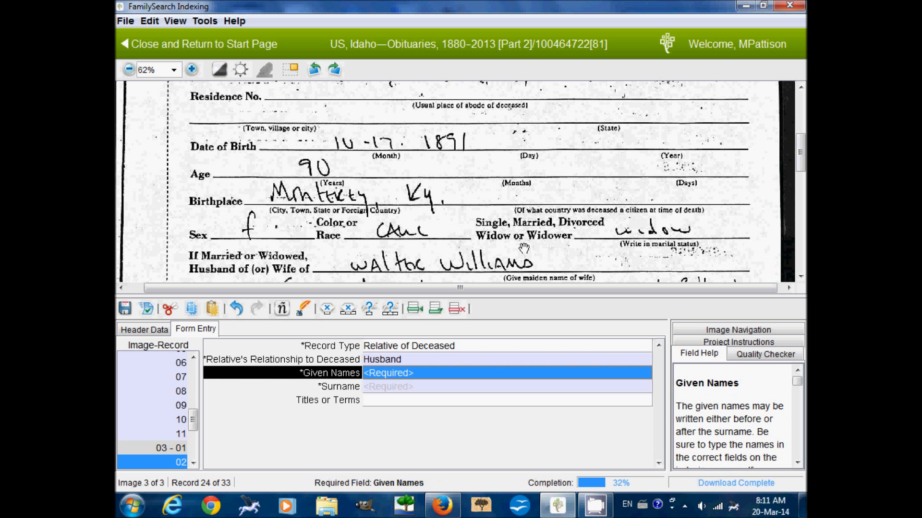
Enter the husband's given name and surname from the form, leave his title blank and advance to record 03.
text(Wa)
key(Tab)
text(Williams)
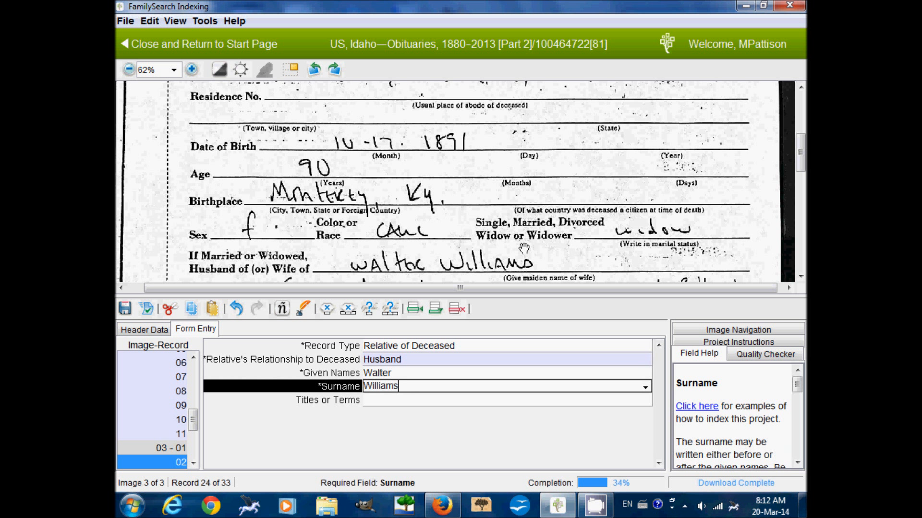
key(Tab)
key(Tab)
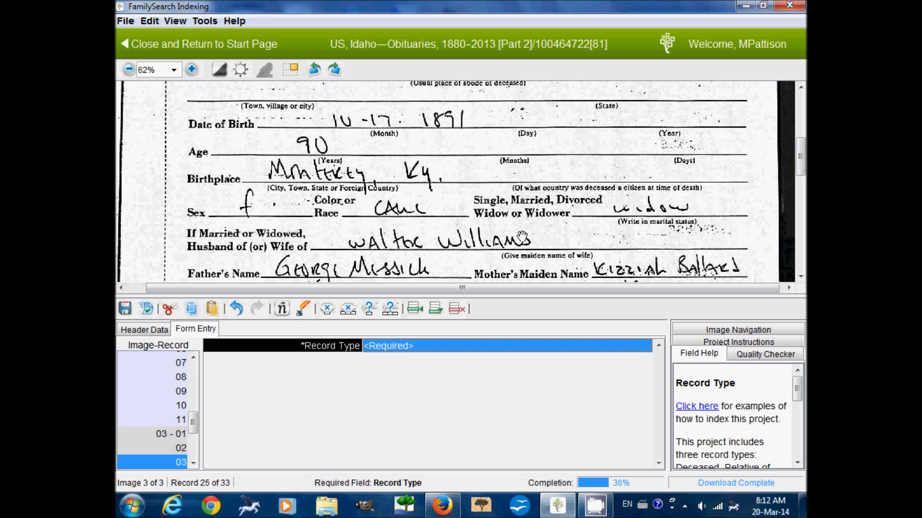
Set record 03 to Relative of Deceased with the relationship Father.
text(Relative of Deceased)
key(Tab)
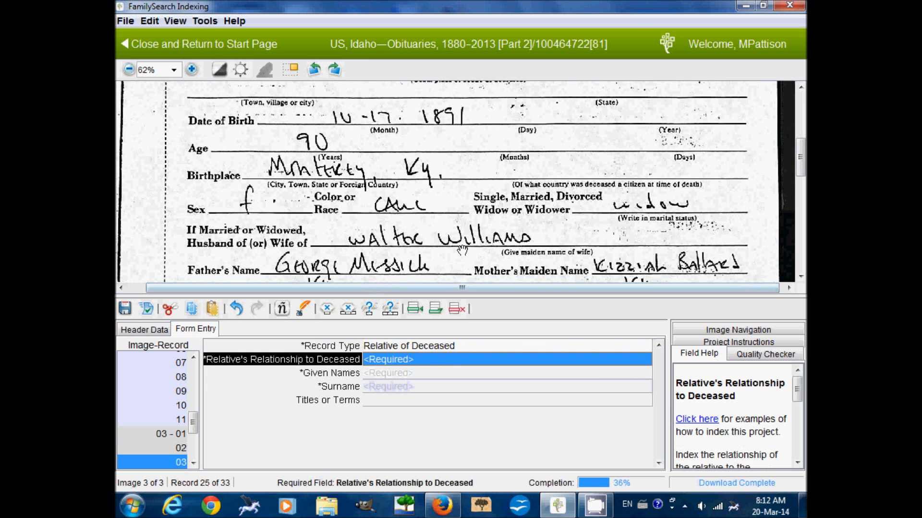
text(Father)
key(Tab)
Enter the father's given name and surname only, leave his title blank and advance to record 04.
text(George)
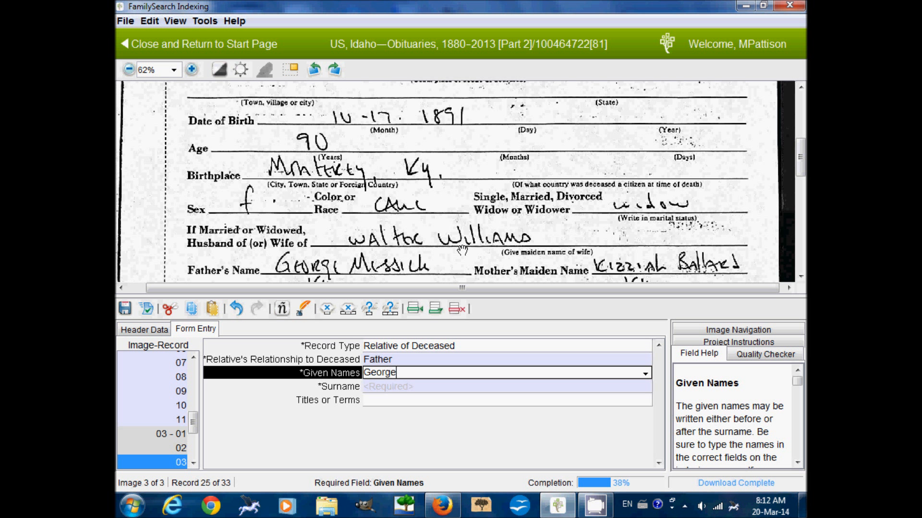
key(Tab)
text(Ms)
key(BackSpace)
text(es)
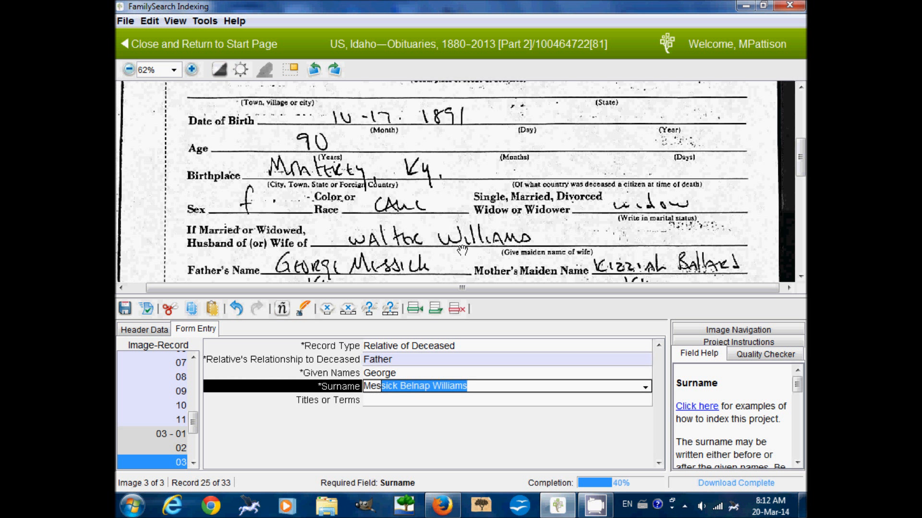
text(sick)
key(Delete)
key(Tab)
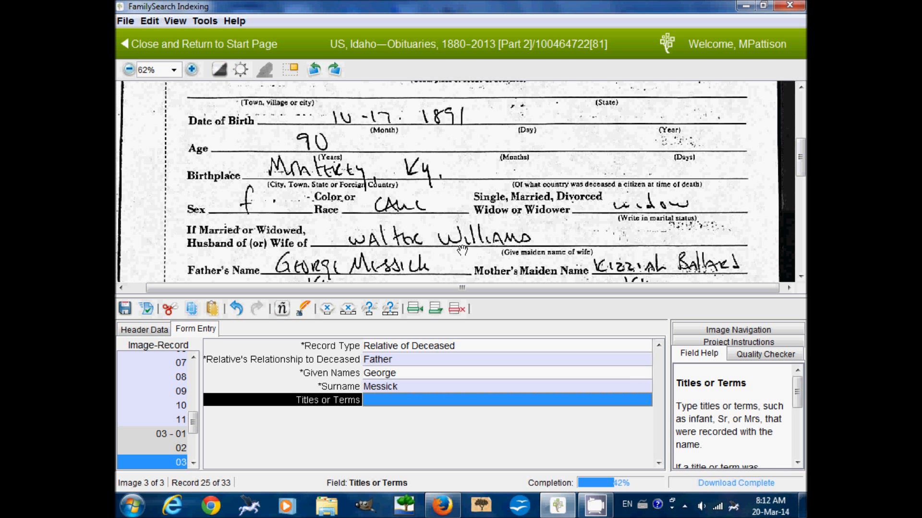
key(Tab)
Set record 04 to Relative of Deceased with the relationship Mother.
text(R)
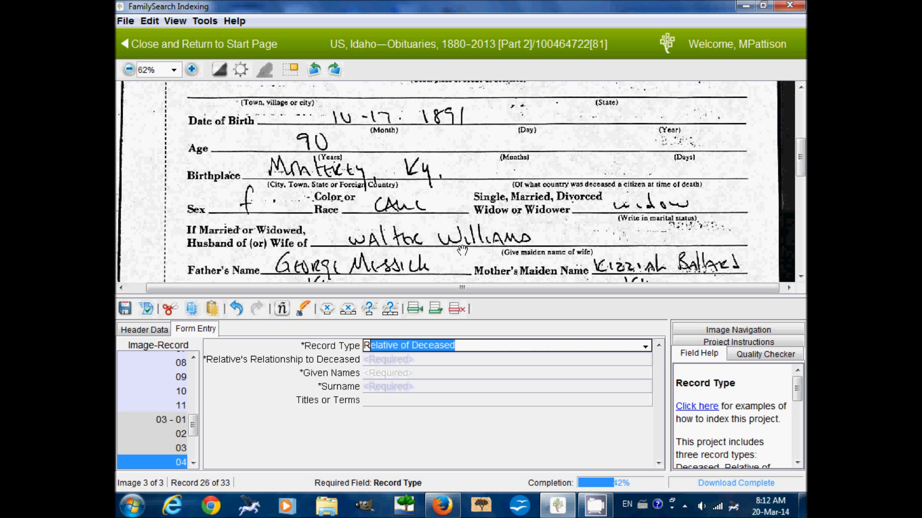
key(Tab)
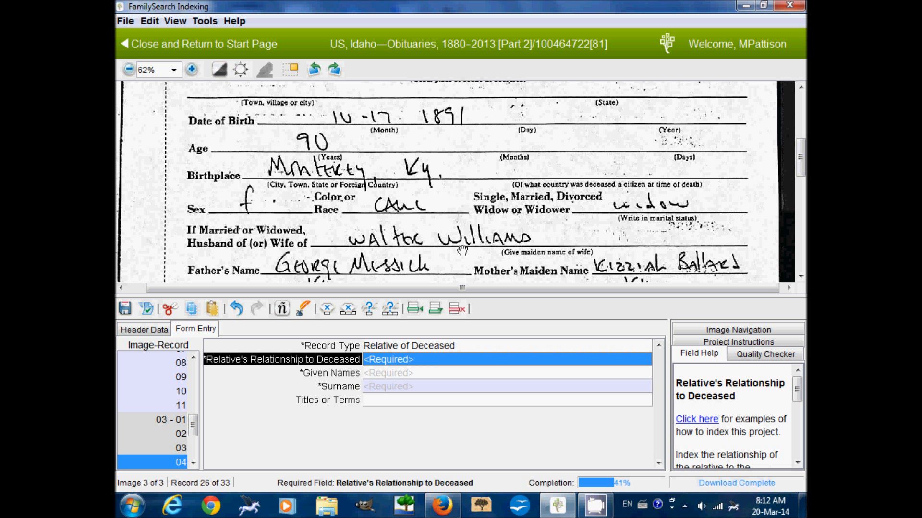
text(Mother)
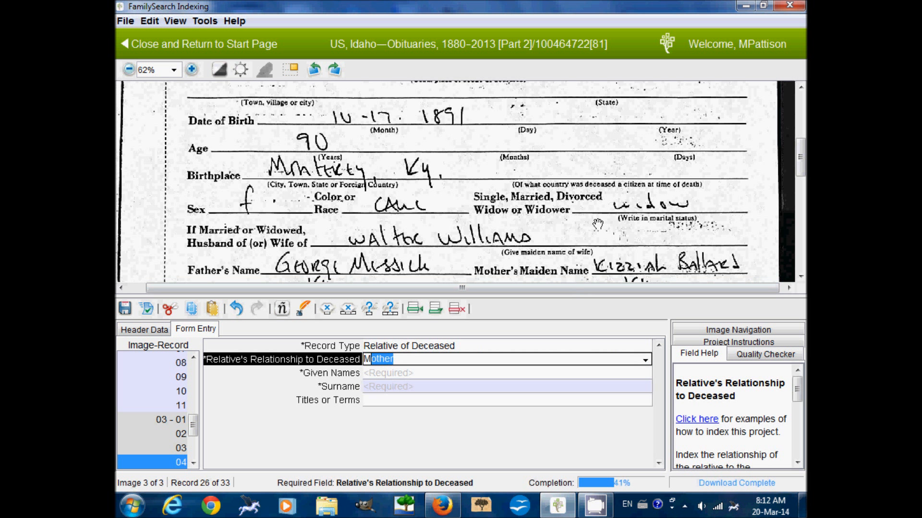
key(Tab)
Enter the mother's given name and maiden surname, leave her title blank and advance to record 05.
text(Kiz)
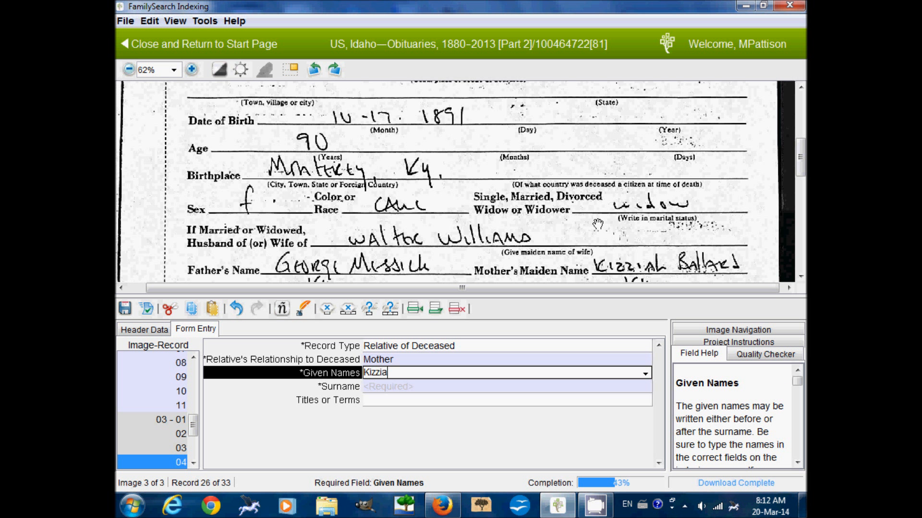
key(Tab)
text(Ballard)
drag(594, 247, 594, 181)
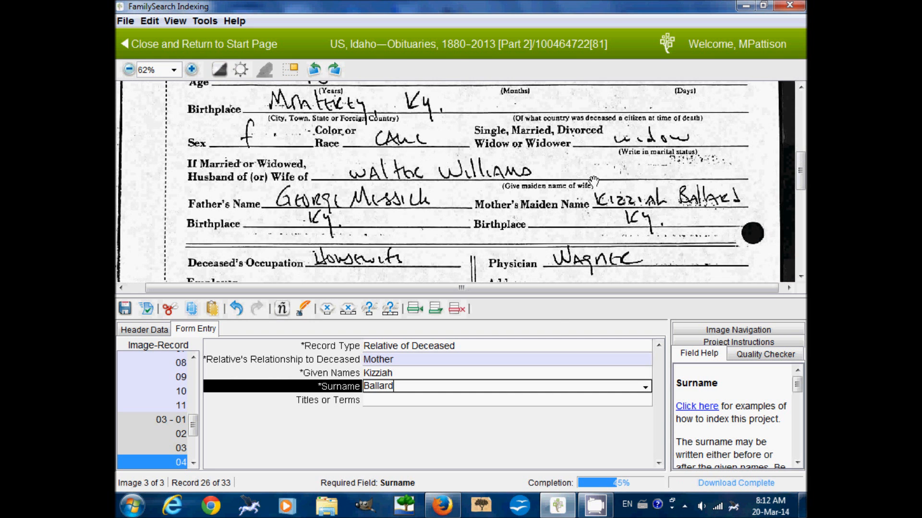
drag(584, 236, 583, 221)
key(Tab)
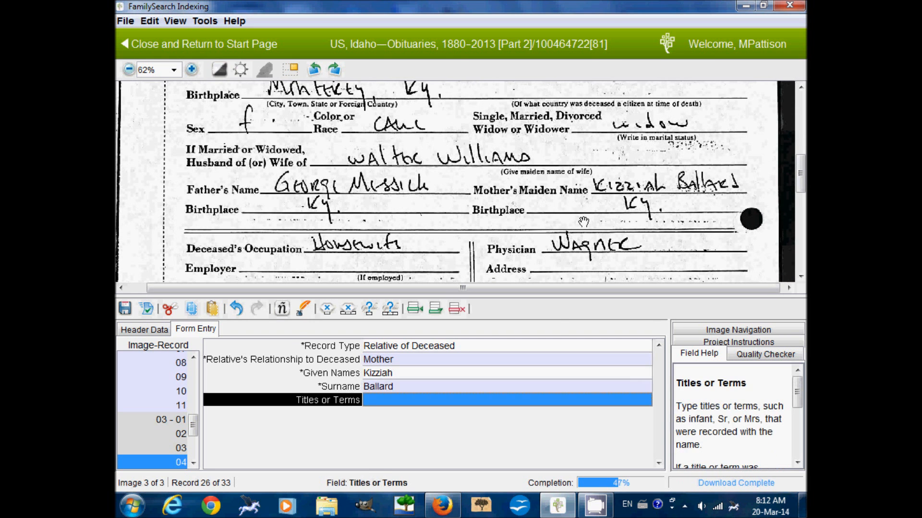
key(Tab)
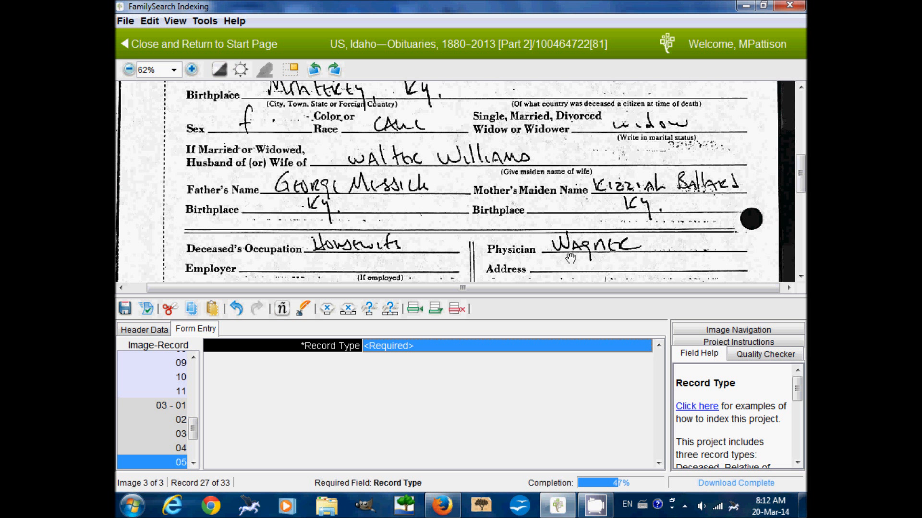
Index the physician in record 05 as Nonrelative with given names marked blank and the surname from the form.
text(n)
key(Tab)
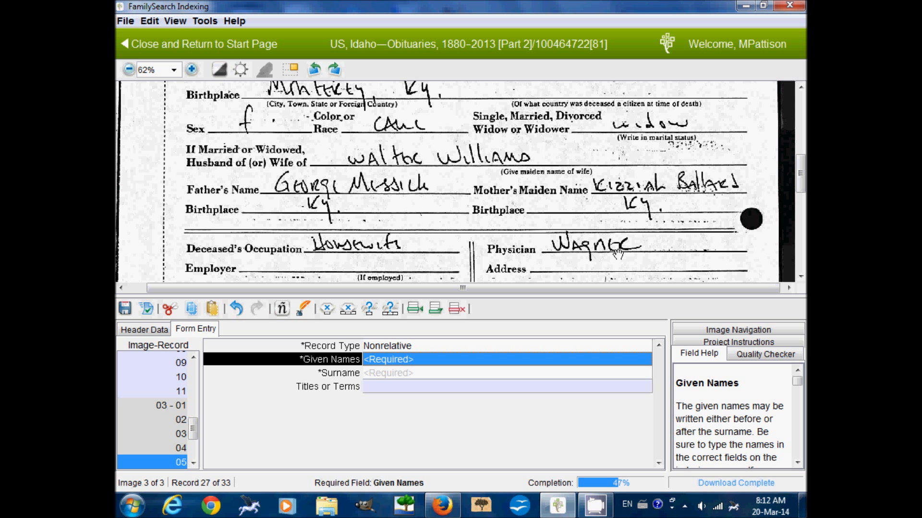
key(ctrl+b)
text(Wagner)
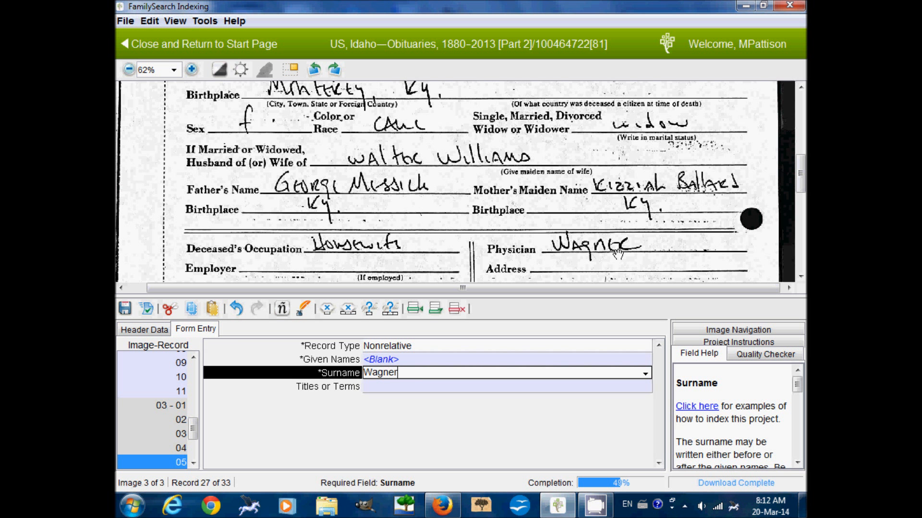
key(Tab)
key(Tab)
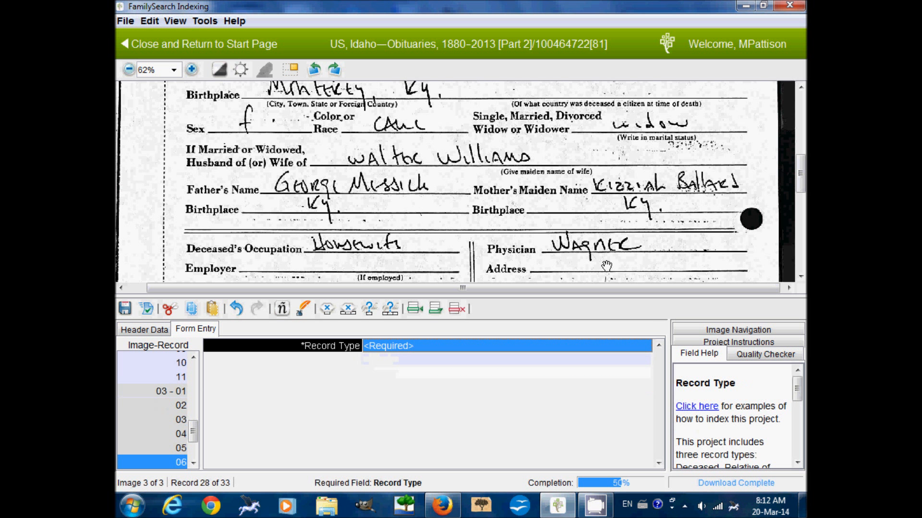
Set record 06 to Relative of Deceased with the relationship Daughter for the informant on the form.
drag(606, 218, 608, 141)
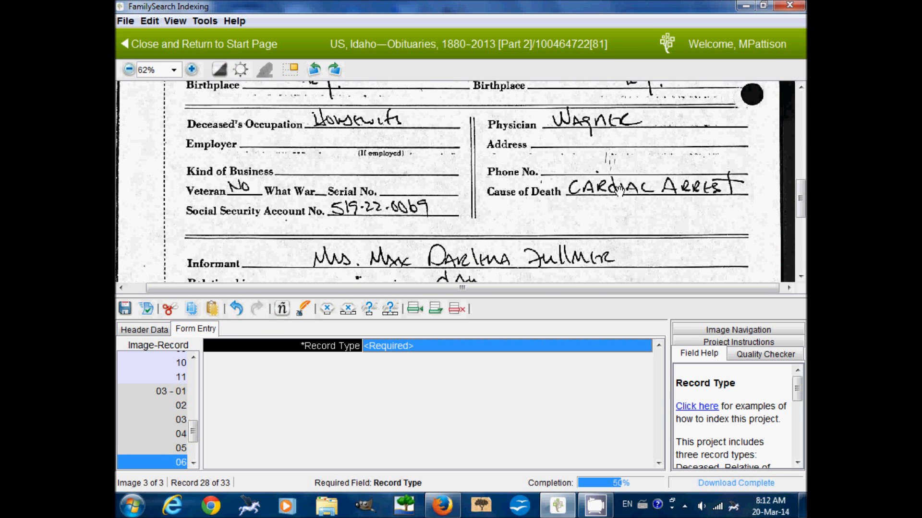
scroll(616, 222, down, 2)
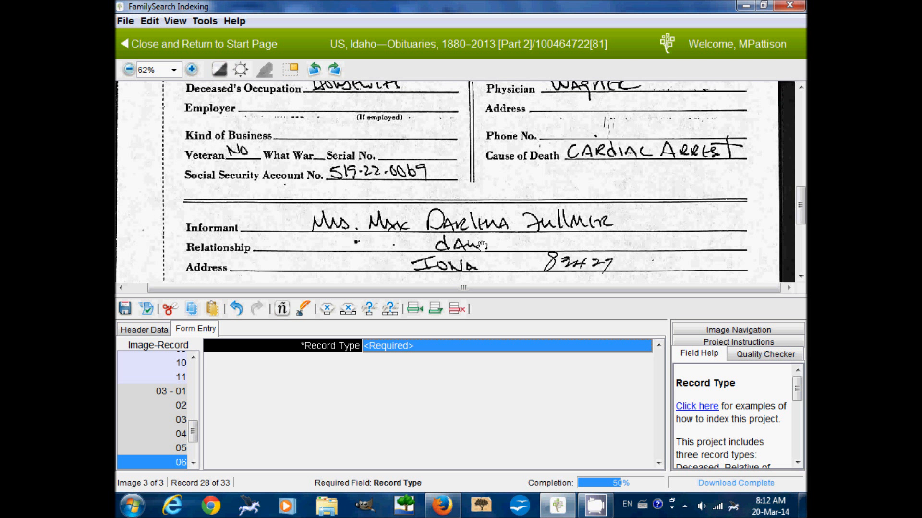
text(Relative of Deceased)
key(Tab)
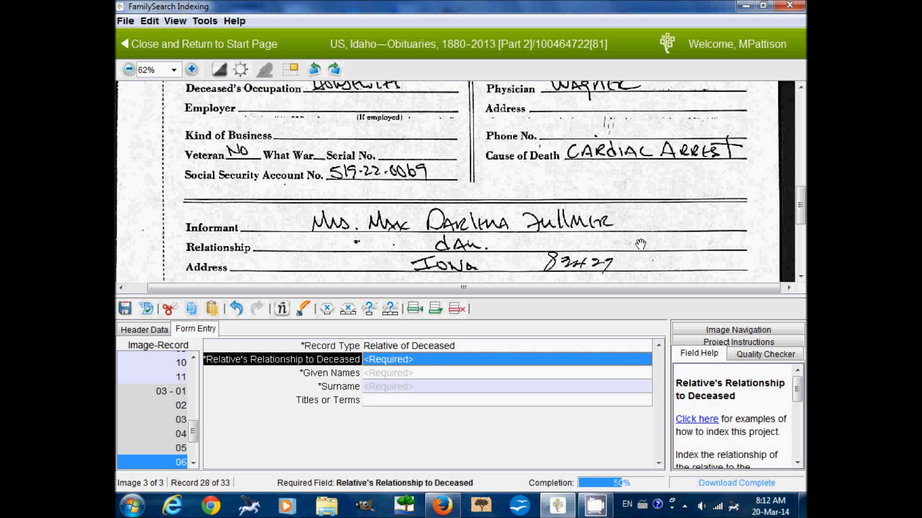
text(Daughter)
key(Tab)
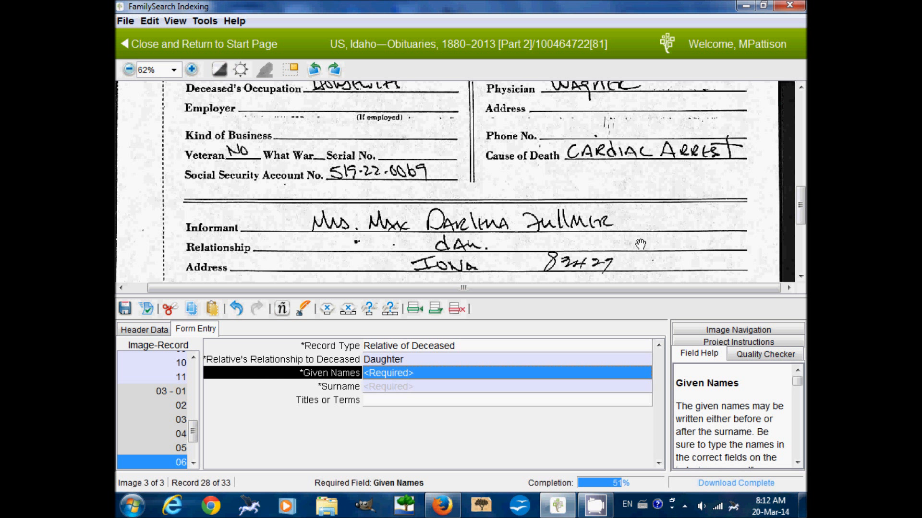
Enter the daughter's given names and surname from the form with the title Mrs, and advance to record 07.
text(Max D)
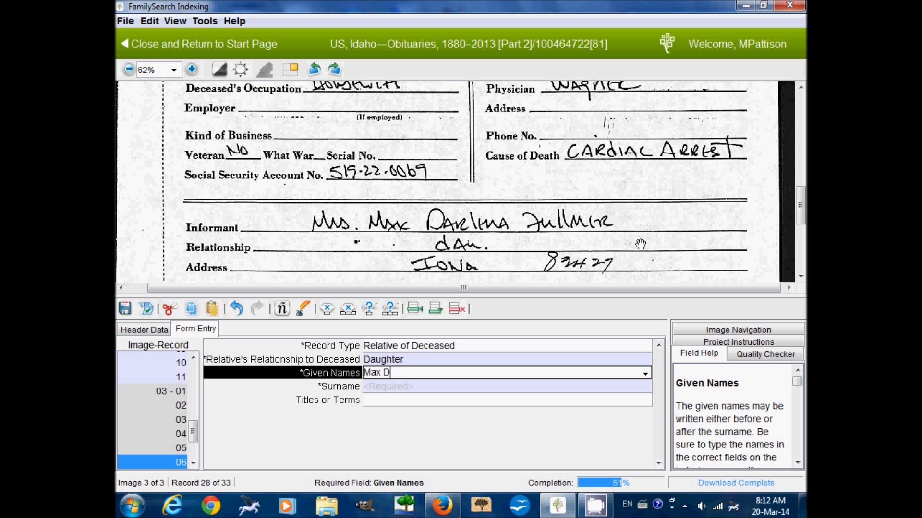
text(arlena)
key(Tab)
text(Fullm)
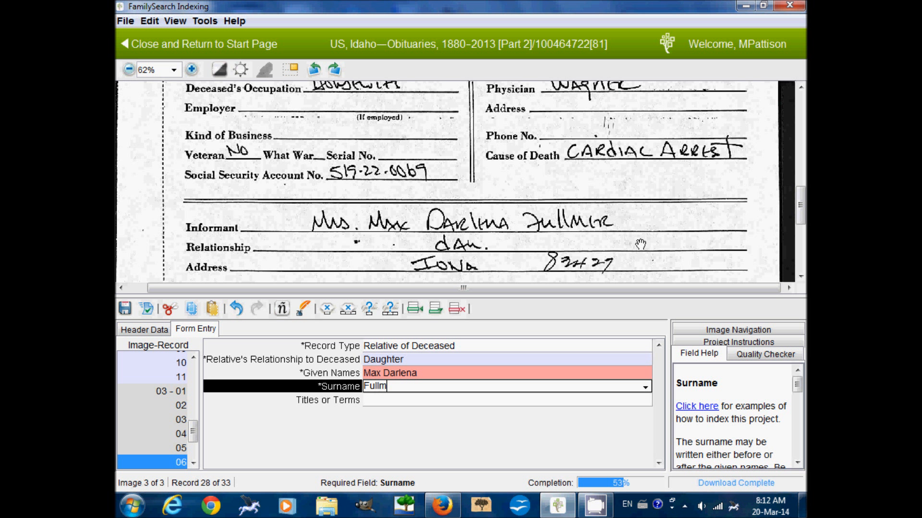
text(er)
key(Tab)
text(Mrs)
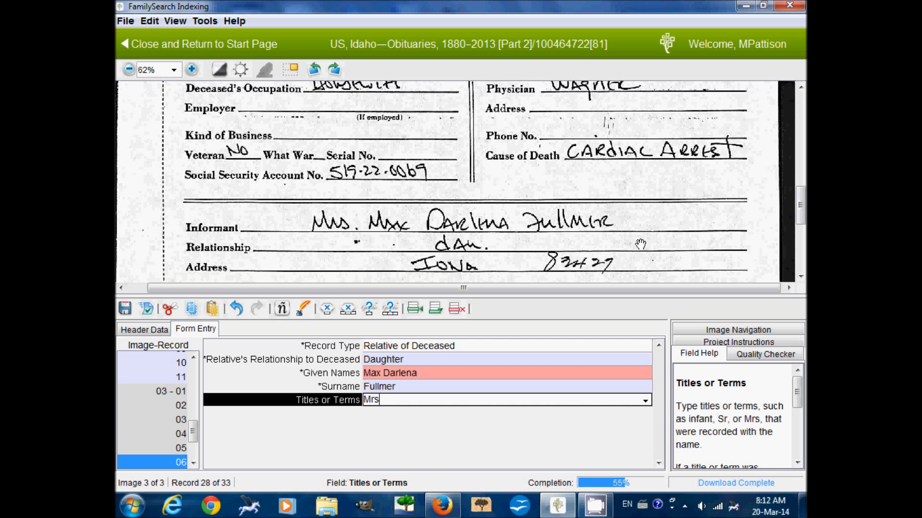
key(Tab)
Find who conducted the services at the end of the form and set record 07 to Nonrelative.
drag(640, 244, 642, 161)
scroll(635, 196, down, 4)
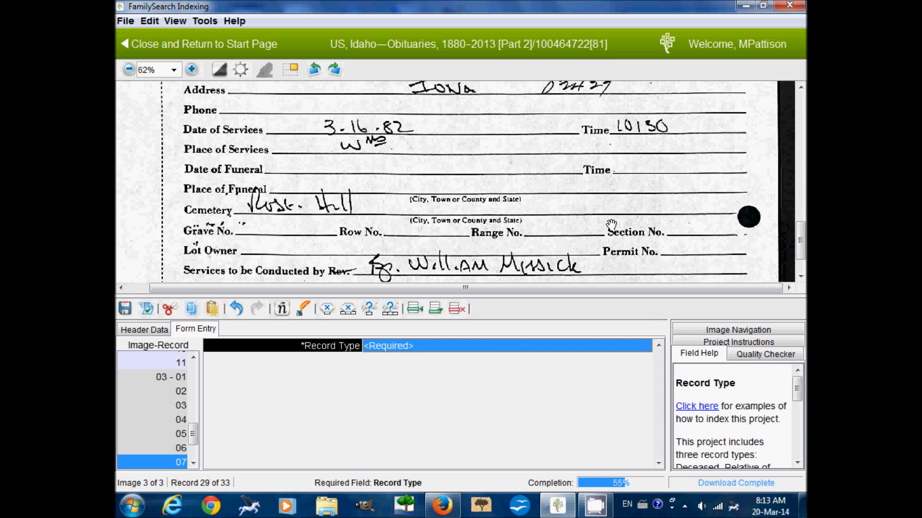
scroll(609, 224, down, 1)
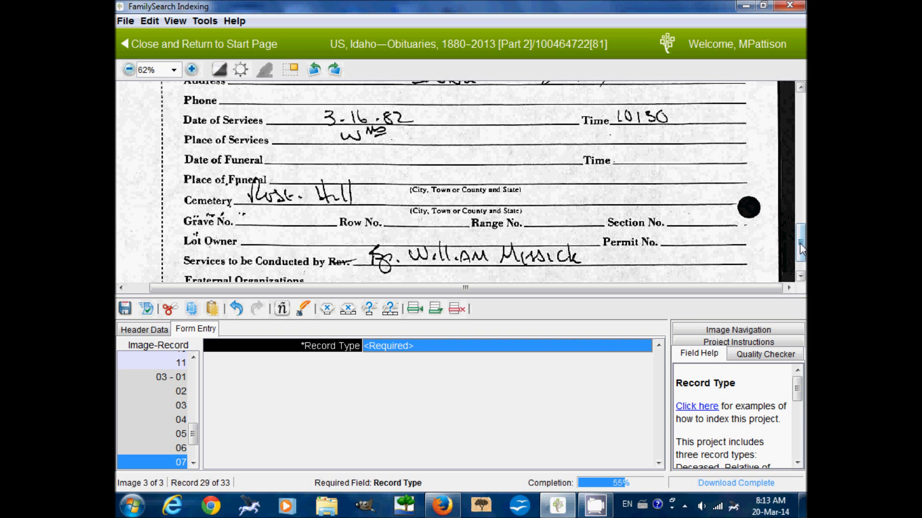
mouse_move(800, 245)
mouse_down()
mouse_move(803, 170)
mouse_move(804, 252)
mouse_up()
mouse_move(801, 254)
mouse_down()
mouse_move(802, 171)
mouse_move(803, 251)
mouse_up()
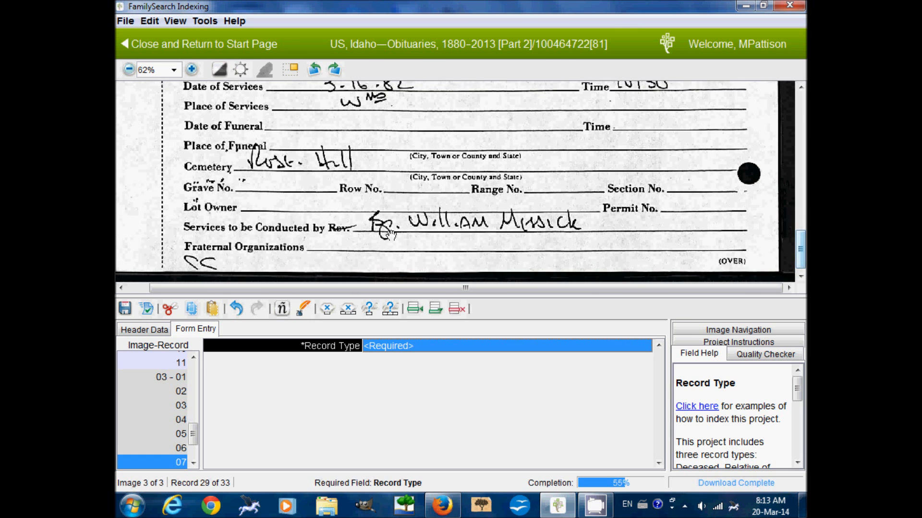
text(Nonrelative)
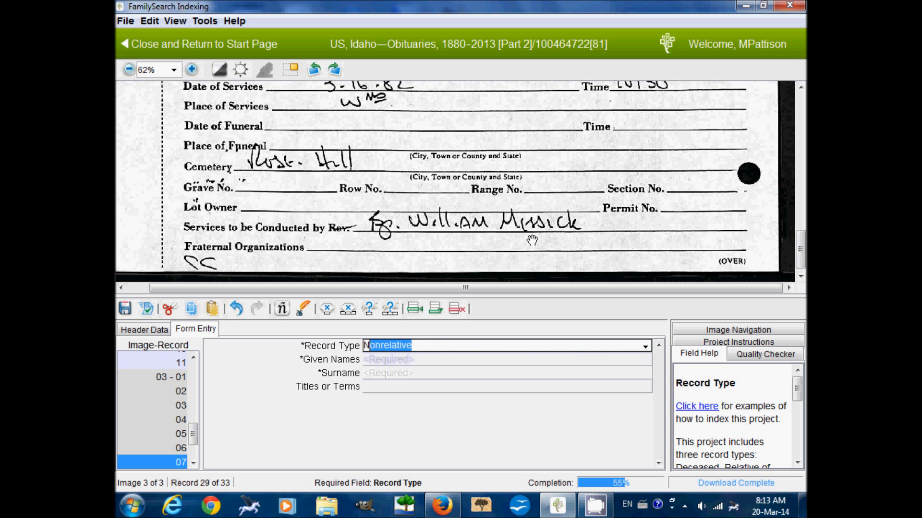
key(Tab)
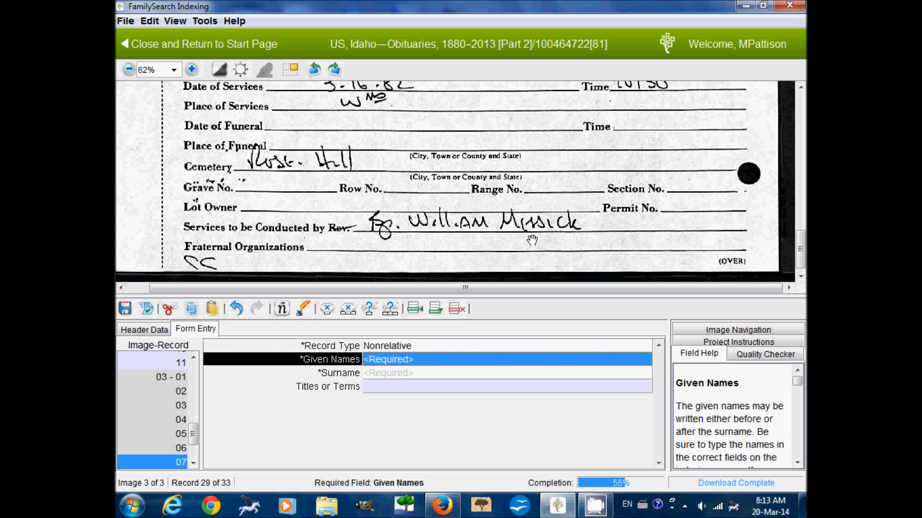
Enter the officiant's given name and surname with the title Bp, and advance to record 08.
text(William)
key(Tab)
text(Messick)
key(Tab)
text(Bp)
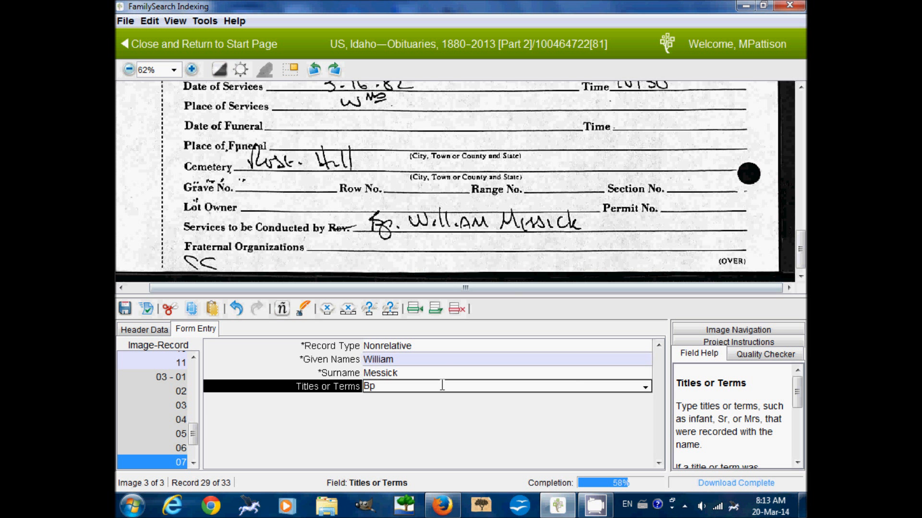
drag(464, 227, 468, 221)
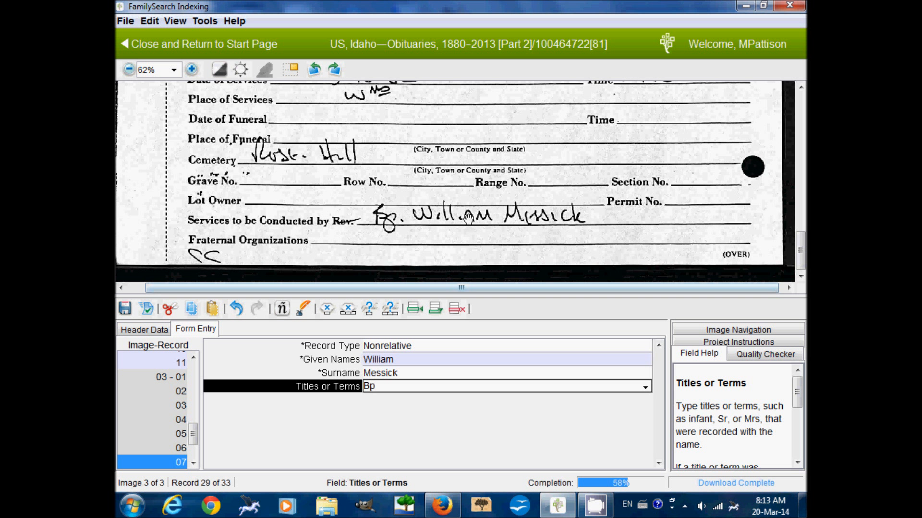
key(Tab)
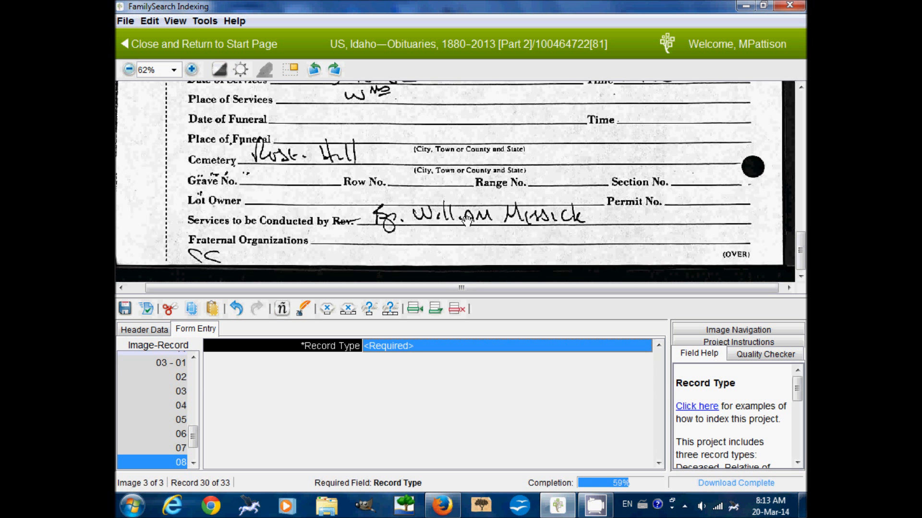
Mark the unused records 08 to 11 of image 003 as blank.
click(354, 308)
click(354, 309)
click(354, 308)
click(355, 310)
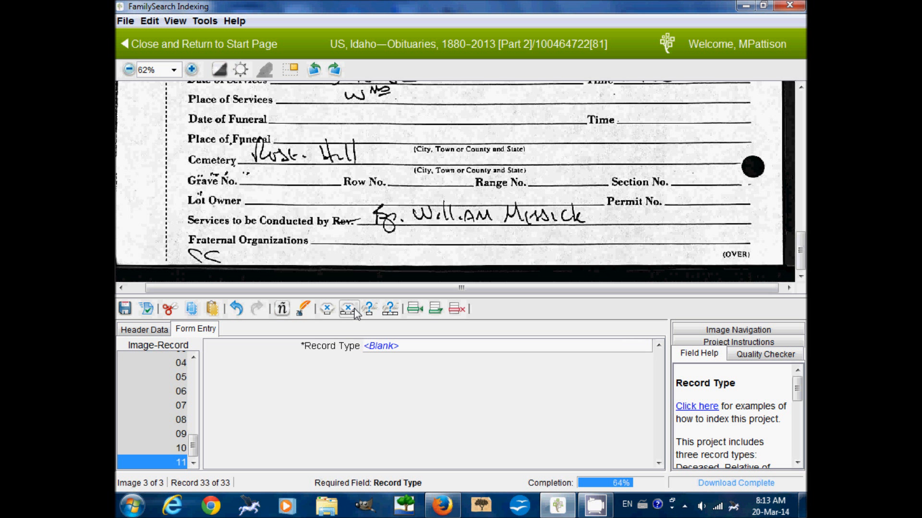
Check the start of the record list and form, and close the Idaho batch to return to the start page.
drag(193, 445, 192, 373)
drag(404, 161, 432, 242)
scroll(432, 242, up, 10)
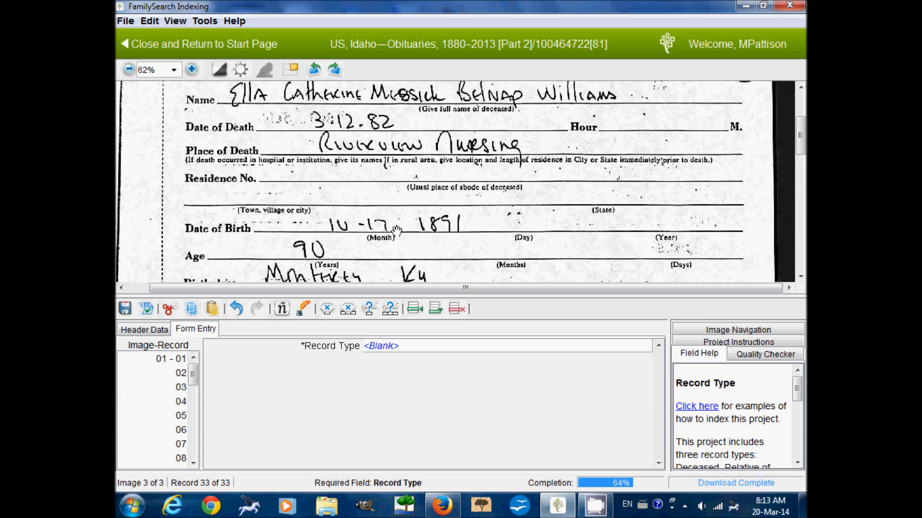
scroll(413, 258, up, 1)
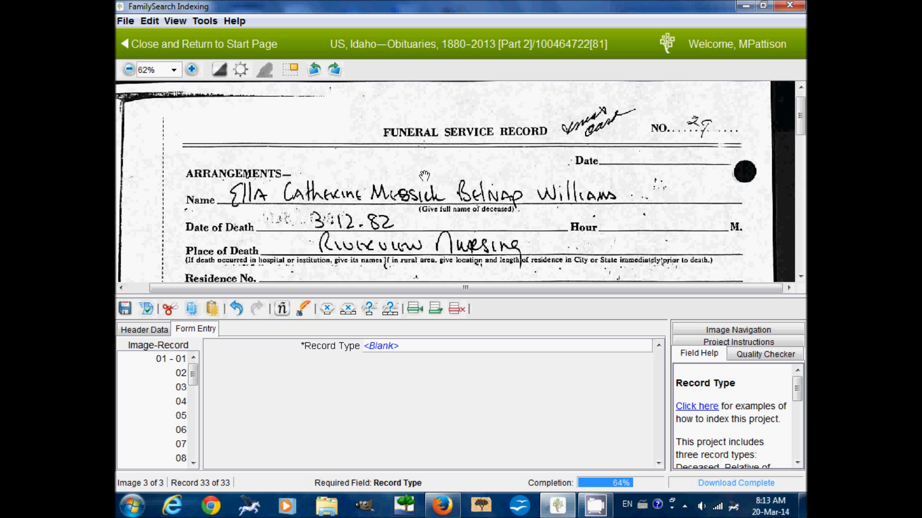
click(156, 46)
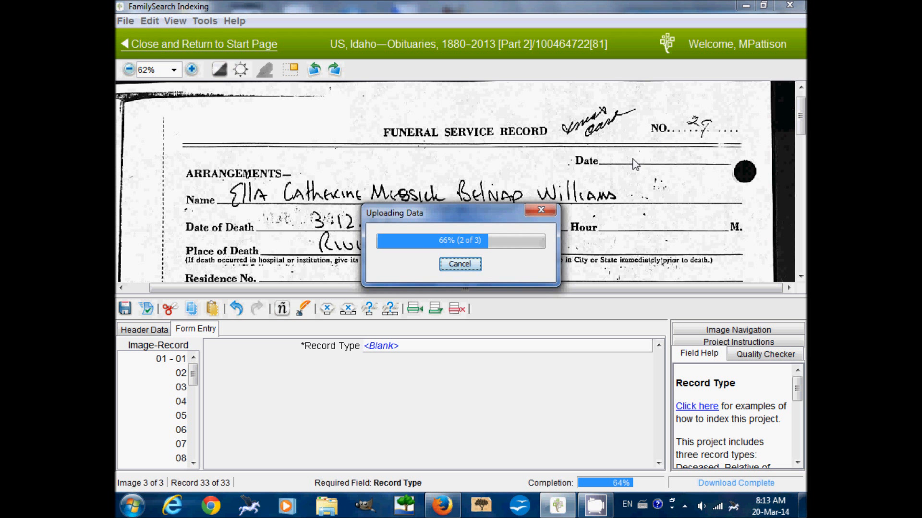